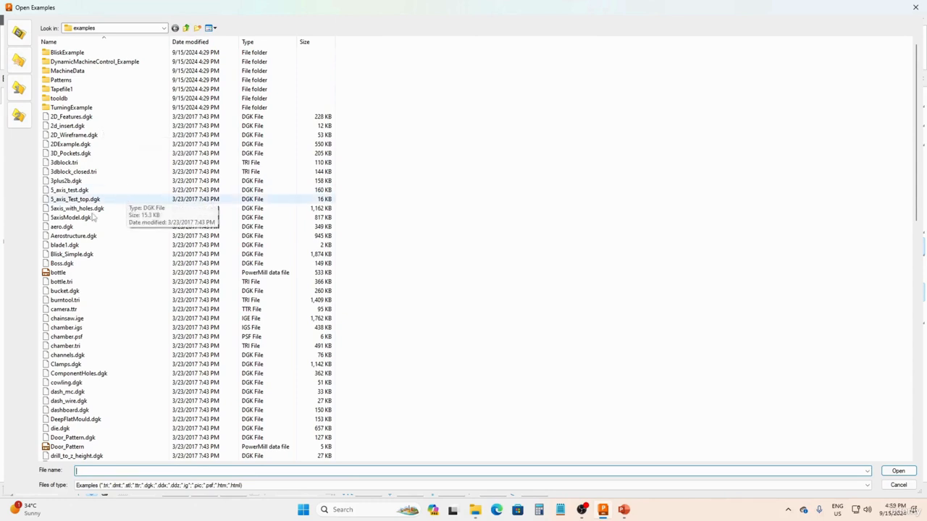
# - Open the example model Blisk_Simple.dgk from the examples folder
pyautogui.click(74, 256)
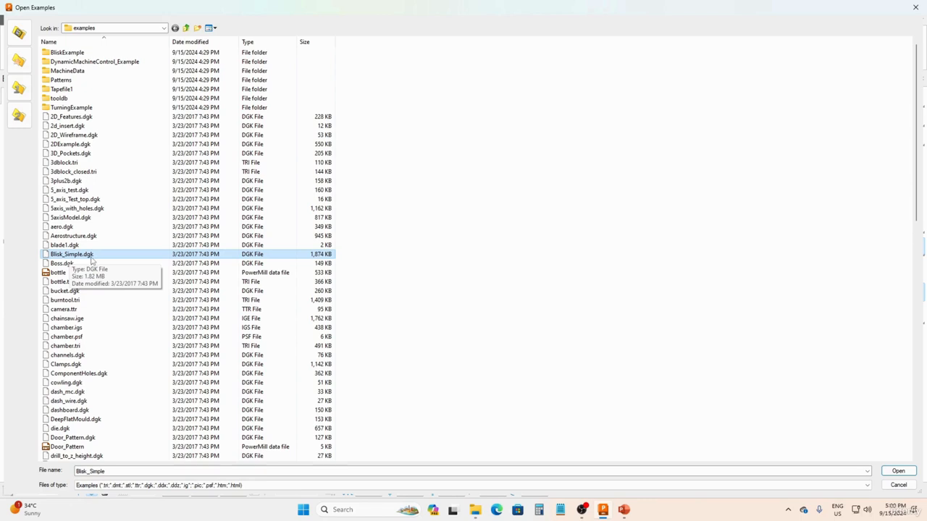
pyautogui.click(906, 474)
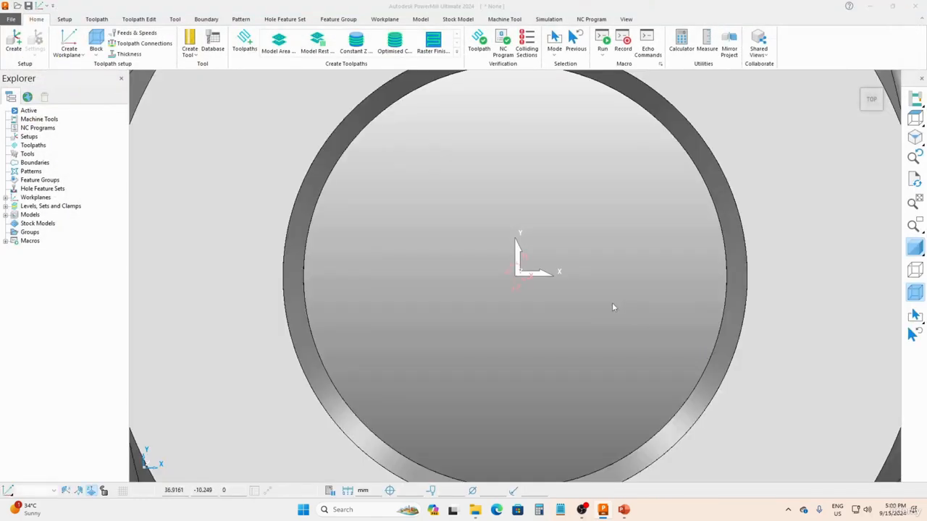
pyautogui.scroll(-10, 612, 308)
pyautogui.moveTo(612, 308); pyautogui.dragTo(507, 319, button='middle')
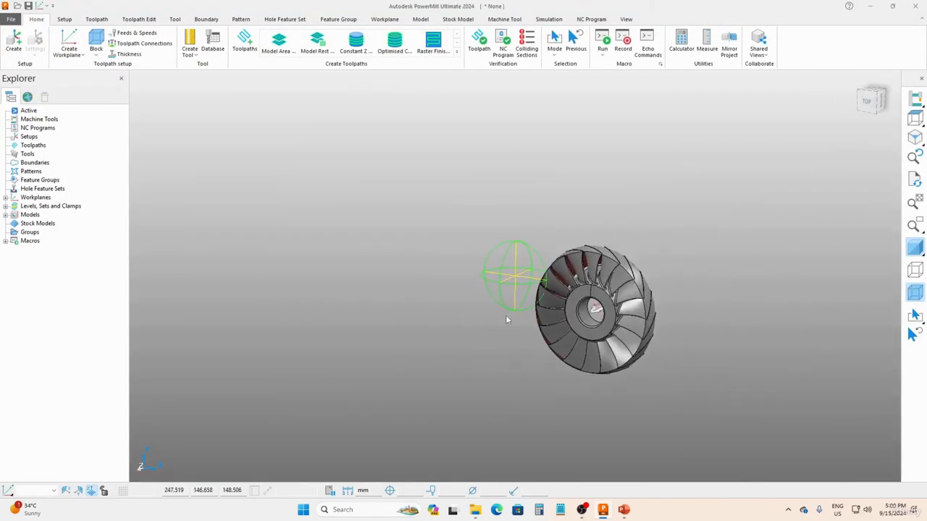
pyautogui.moveTo(653, 262); pyautogui.dragTo(519, 215, button='middle')
pyautogui.scroll(5, 538, 271)
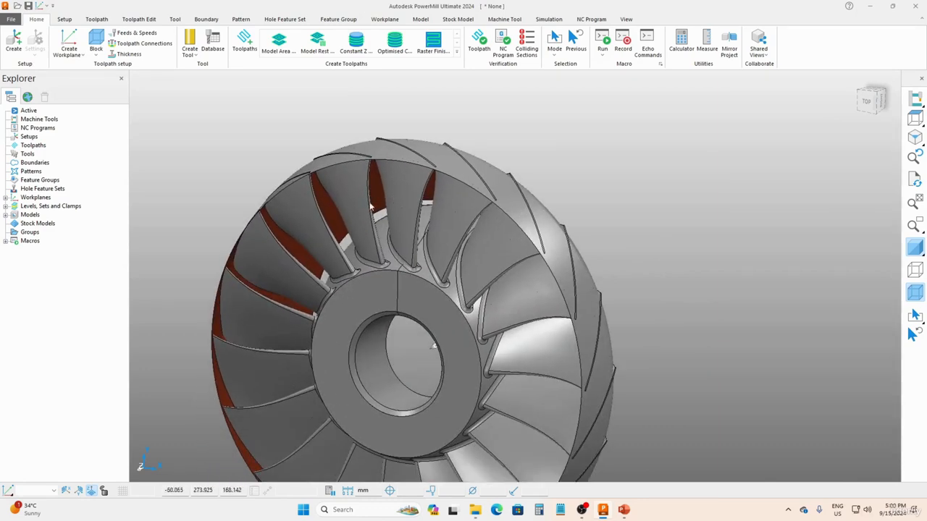
# - Examine the blisk's shroud, blades and hub surface between the blades from several angles
pyautogui.click(395, 263)
pyautogui.moveTo(408, 275)
pyautogui.mouseDown(button='middle')
pyautogui.moveTo(355, 174)
pyautogui.moveTo(300, 275)
pyautogui.moveTo(319, 239)
pyautogui.moveTo(413, 185)
pyautogui.moveTo(445, 291)
pyautogui.moveTo(486, 248)
pyautogui.moveTo(347, 186)
pyautogui.moveTo(552, 258)
pyautogui.moveTo(351, 254)
pyautogui.moveTo(535, 257)
pyautogui.mouseUp(button='middle')
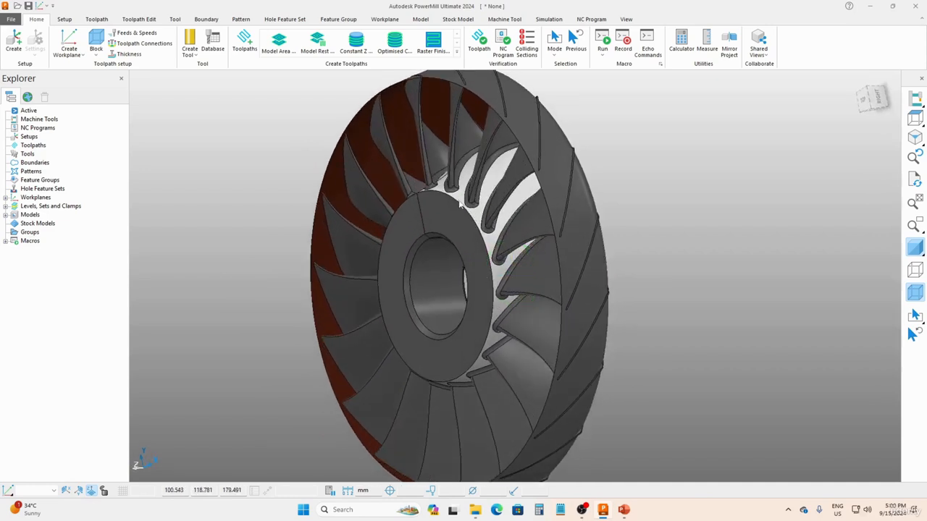
pyautogui.moveTo(467, 208); pyautogui.dragTo(425, 210, button='middle')
pyautogui.scroll(5, 422, 207)
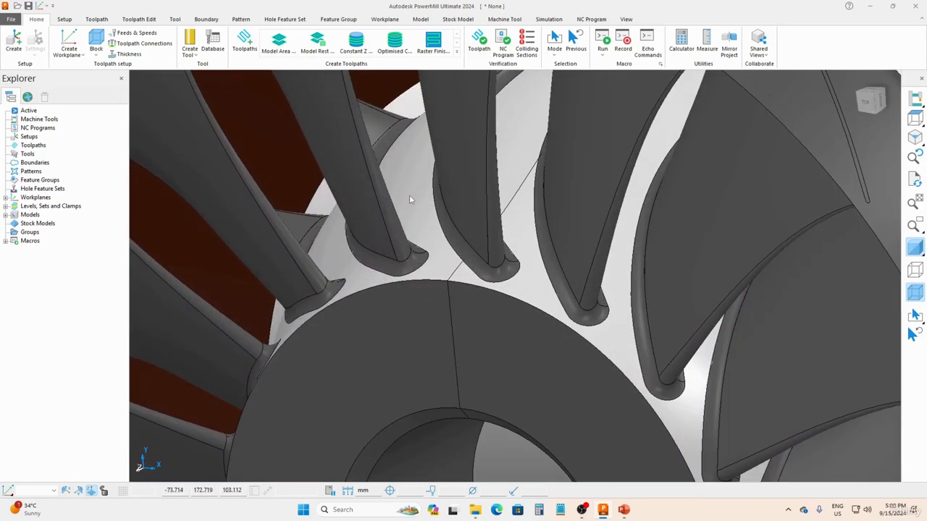
pyautogui.scroll(-5, 409, 195)
pyautogui.scroll(3, 407, 223)
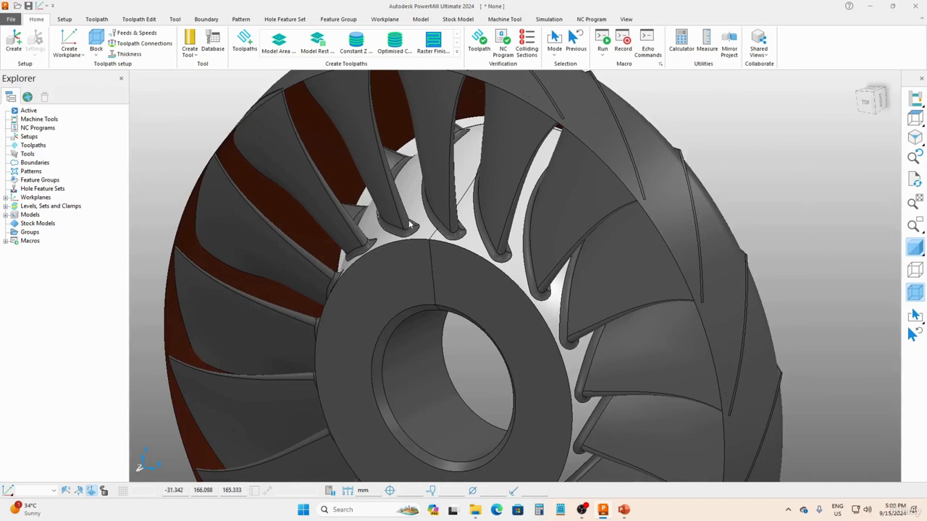
pyautogui.moveTo(430, 219); pyautogui.dragTo(515, 211, button='middle')
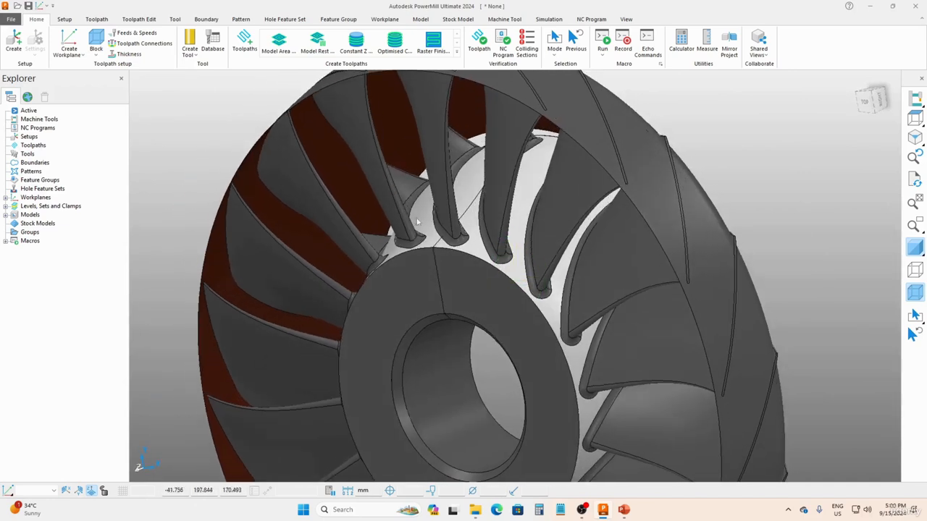
pyautogui.scroll(-4, 527, 207)
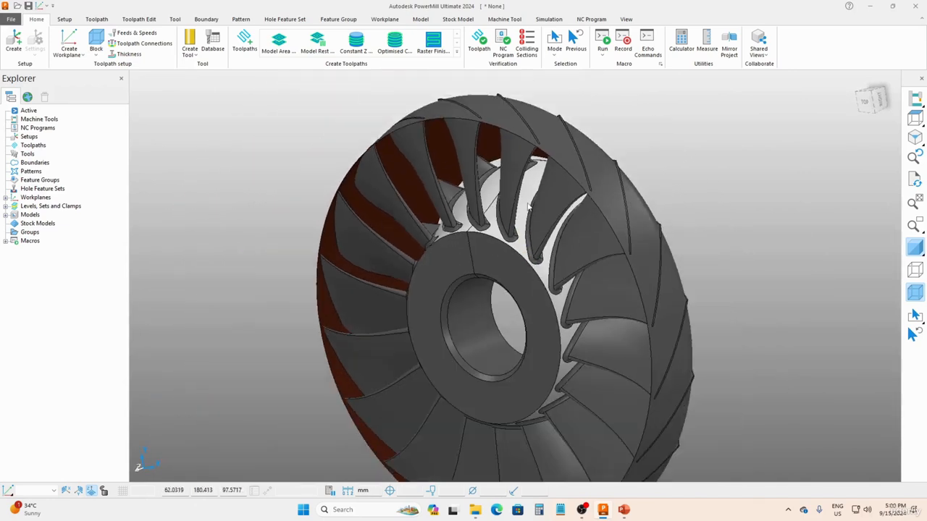
pyautogui.moveTo(505, 242)
pyautogui.mouseDown(button='middle')
pyautogui.moveTo(462, 232)
pyautogui.moveTo(304, 273)
pyautogui.mouseUp(button='middle')
pyautogui.moveTo(524, 204)
pyautogui.mouseDown(button='middle')
pyautogui.moveTo(497, 212)
pyautogui.moveTo(648, 195)
pyautogui.moveTo(624, 203)
pyautogui.mouseUp(button='middle')
pyautogui.keyDown('shift'); pyautogui.moveTo(366, 365); pyautogui.dragTo(393, 280, button='middle'); pyautogui.keyUp('shift')
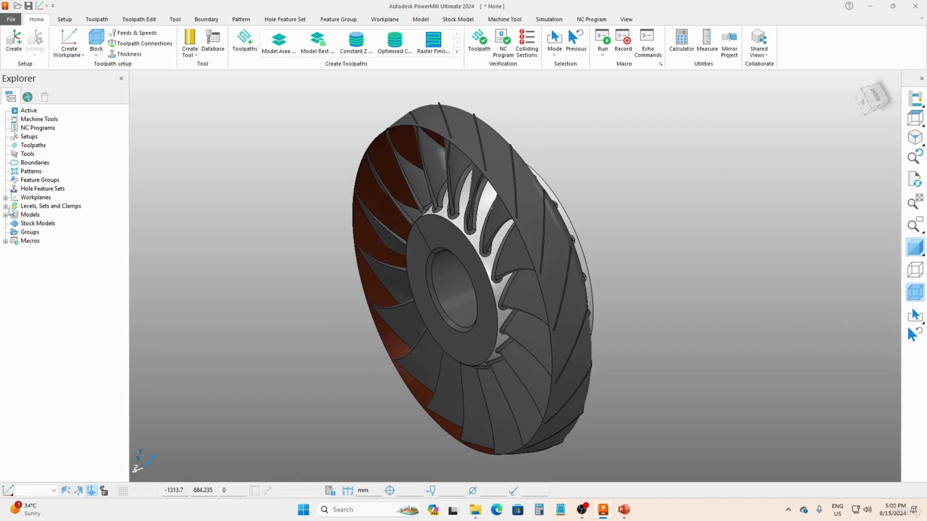
# - Hide the Shroud level and examine the uncovered blades and hub from different angles
pyautogui.click(6, 206)
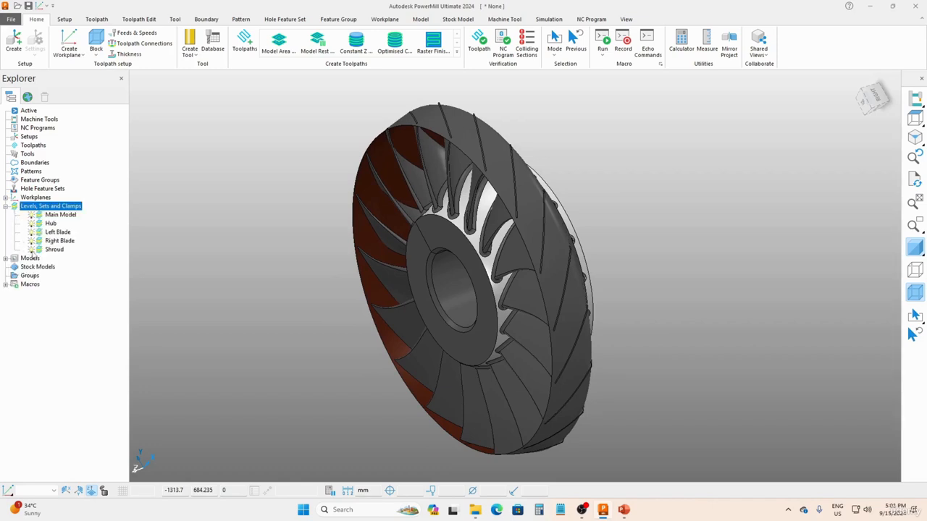
pyautogui.click(31, 249)
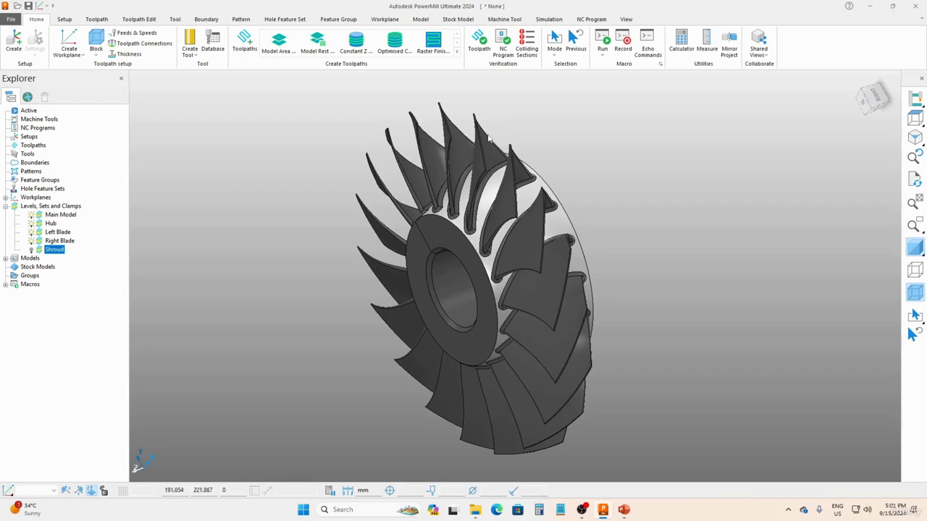
pyautogui.moveTo(471, 362); pyautogui.dragTo(534, 267, button='middle')
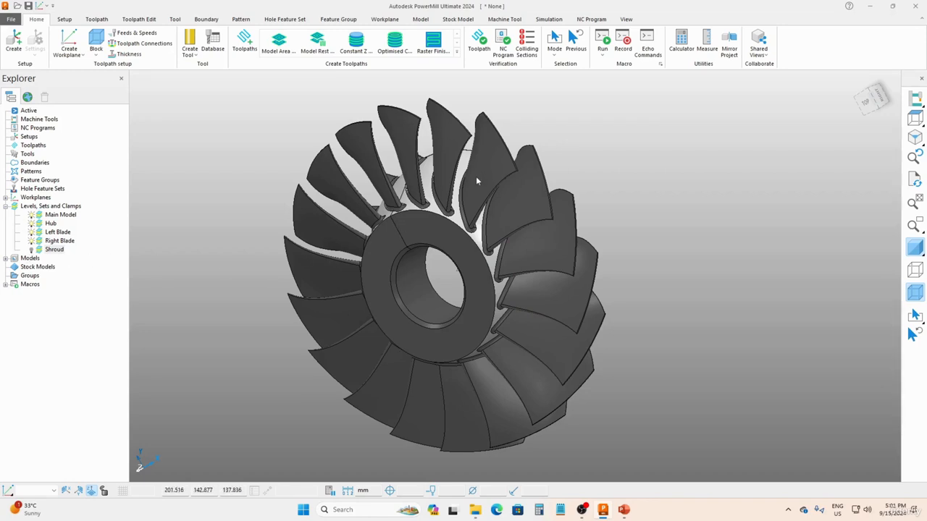
pyautogui.moveTo(498, 194); pyautogui.dragTo(470, 162, button='middle')
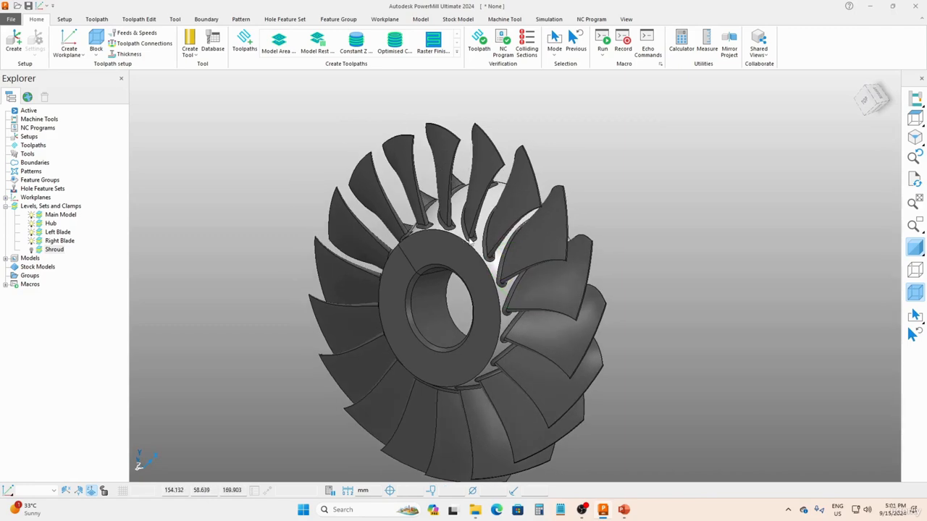
pyautogui.moveTo(500, 284); pyautogui.dragTo(471, 203, button='middle')
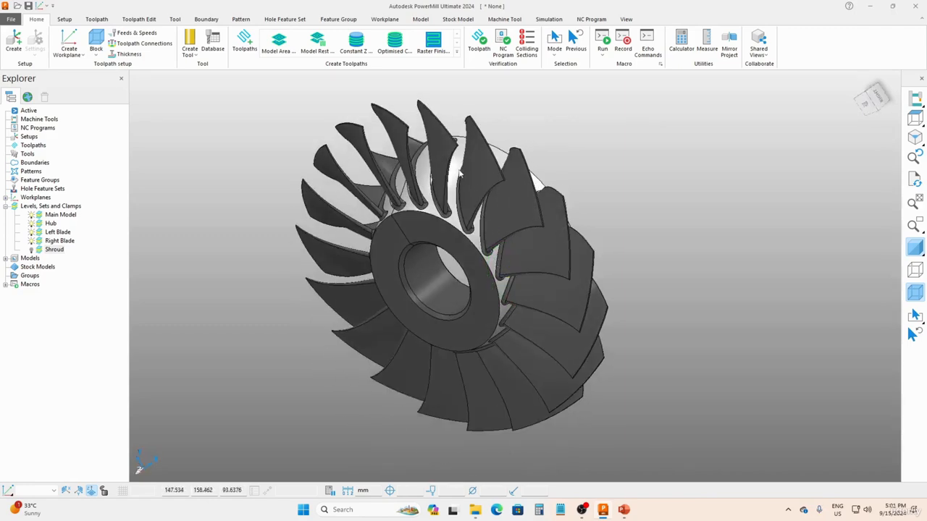
pyautogui.scroll(3, 459, 172)
pyautogui.scroll(-5, 459, 172)
pyautogui.moveTo(473, 154); pyautogui.dragTo(472, 129, button='middle')
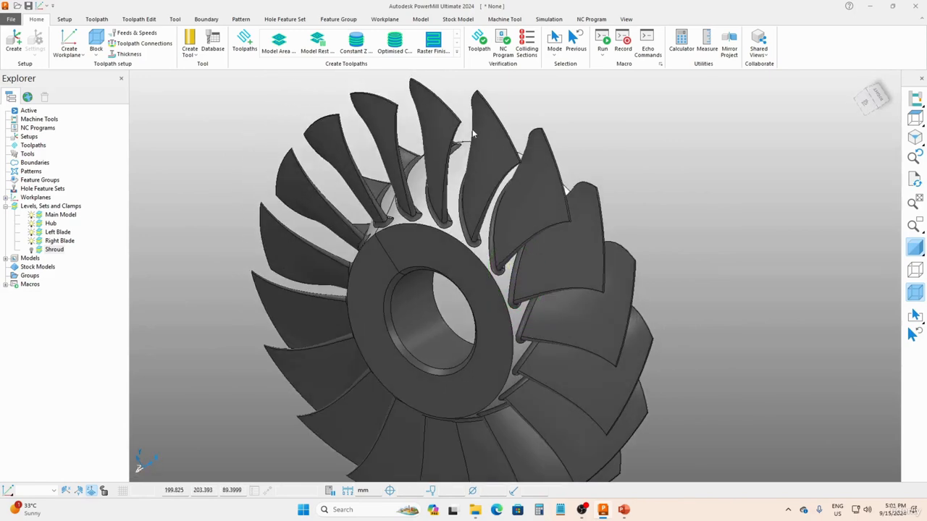
pyautogui.scroll(-3, 472, 129)
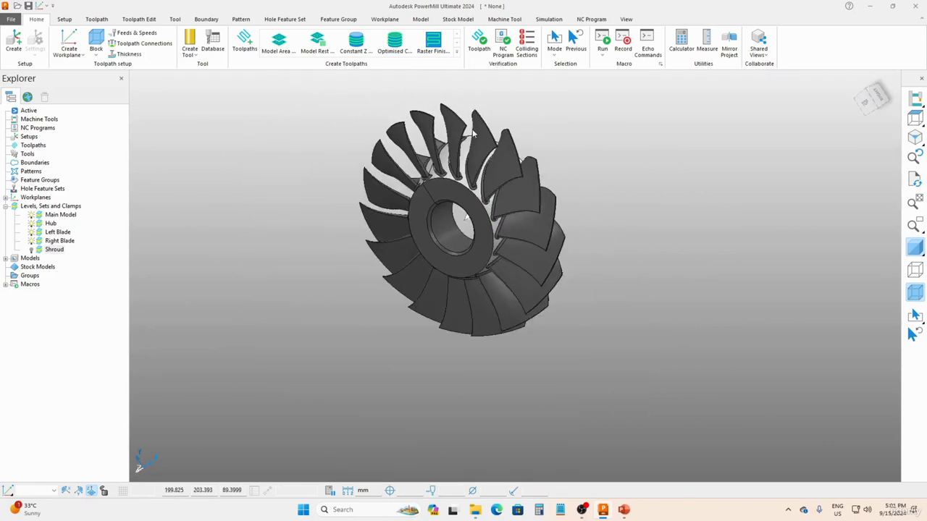
pyautogui.moveTo(500, 170); pyautogui.dragTo(495, 248, button='middle')
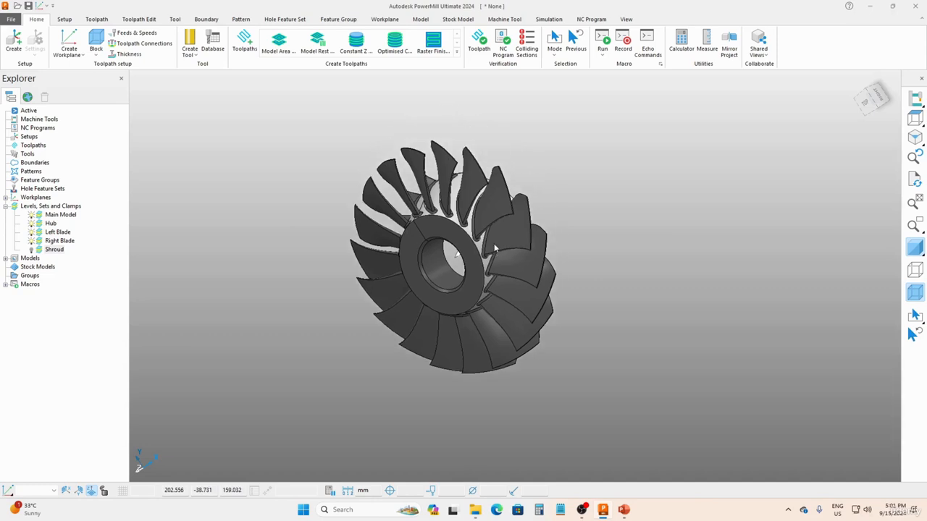
# - Try a cylindrical block calculated from the model with the shroud hidden
pyautogui.click(97, 48)
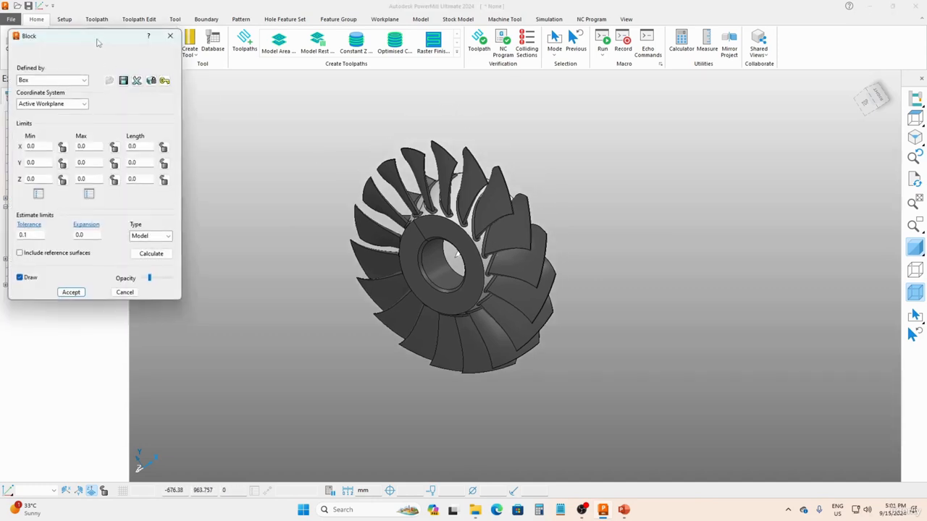
pyautogui.moveTo(98, 43); pyautogui.dragTo(230, 93)
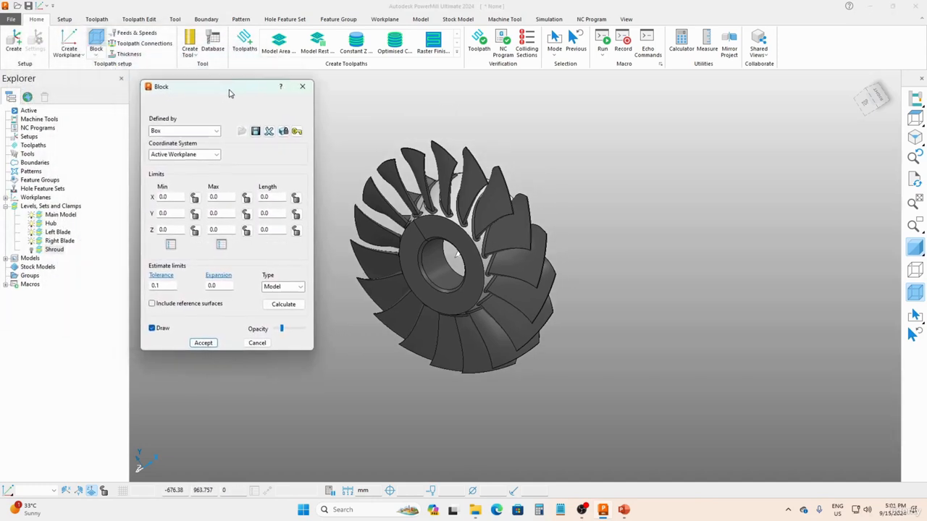
pyautogui.click(172, 133)
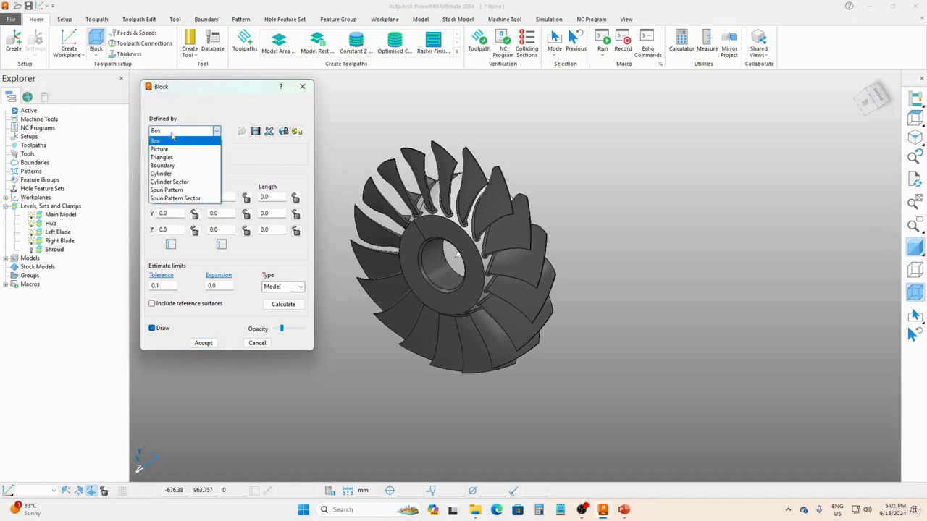
pyautogui.click(161, 174)
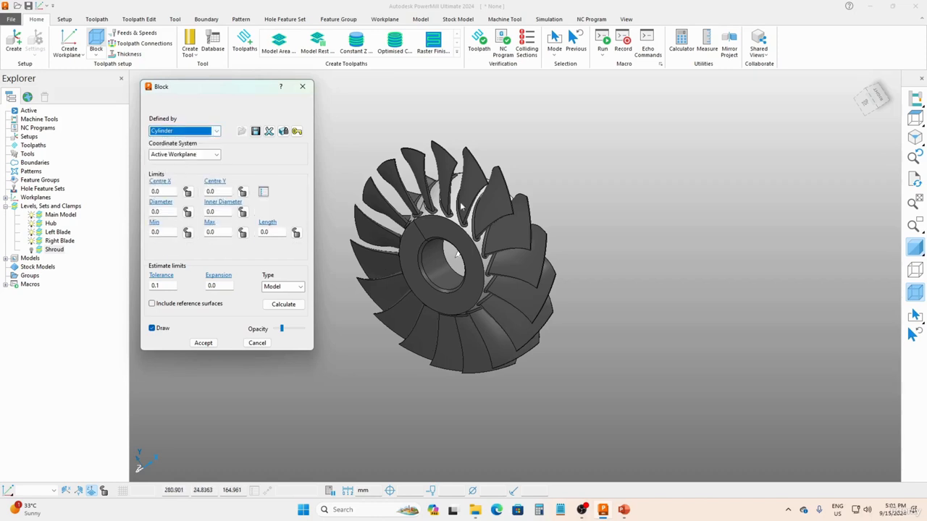
pyautogui.click(283, 304)
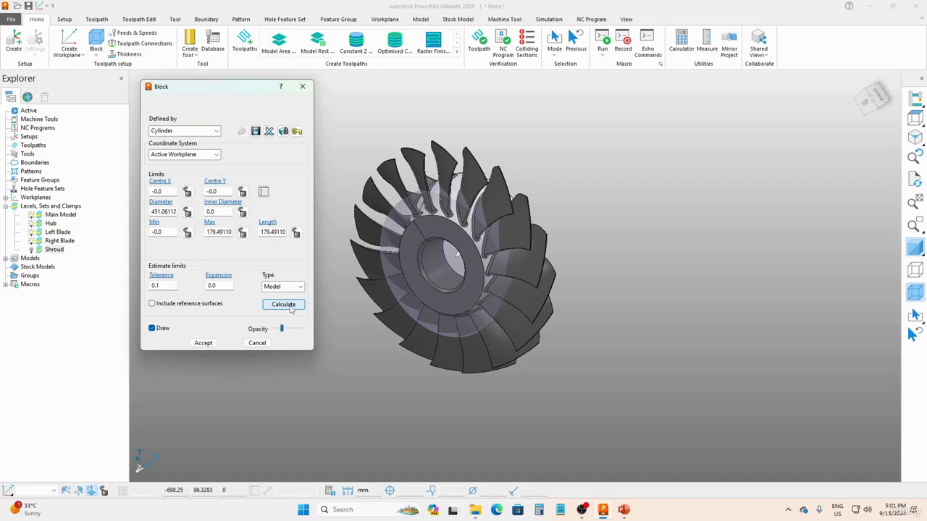
pyautogui.moveTo(359, 324); pyautogui.dragTo(394, 307, button='middle')
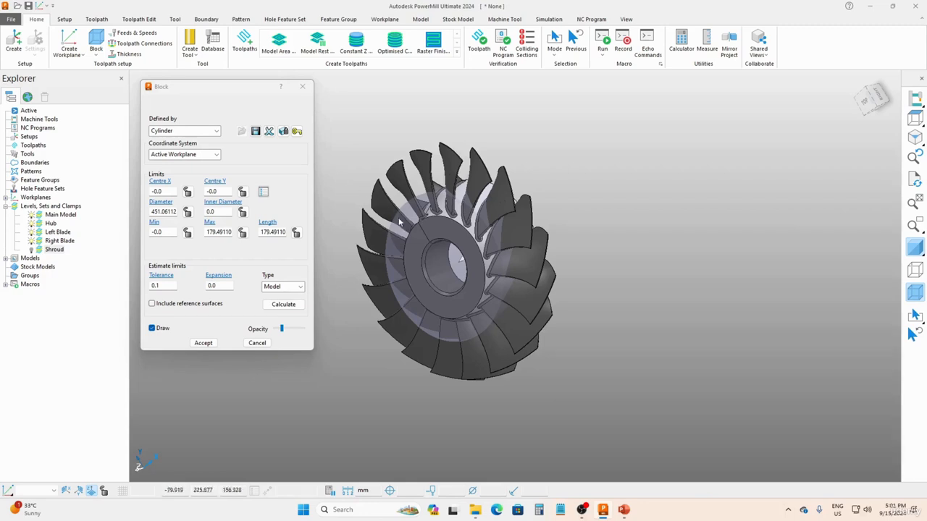
# - Show the Shroud level again and try recalculating the cylindrical block, discarding the block settings
pyautogui.click(31, 250)
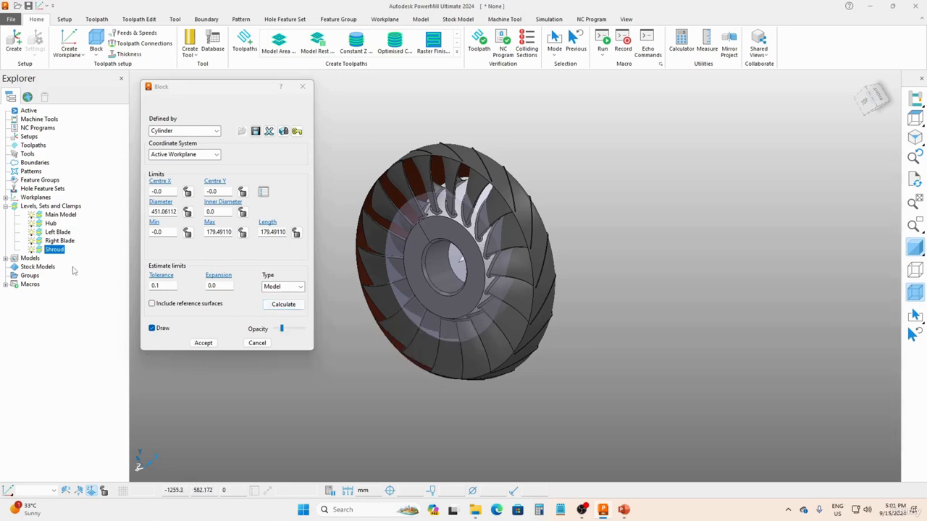
pyautogui.click(286, 309)
pyautogui.click(284, 304)
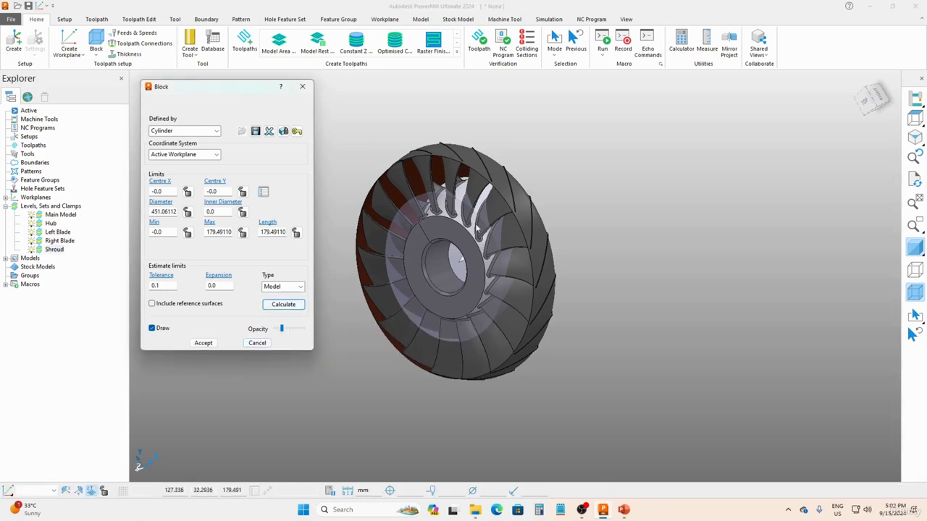
pyautogui.moveTo(486, 191); pyautogui.dragTo(445, 196, button='middle')
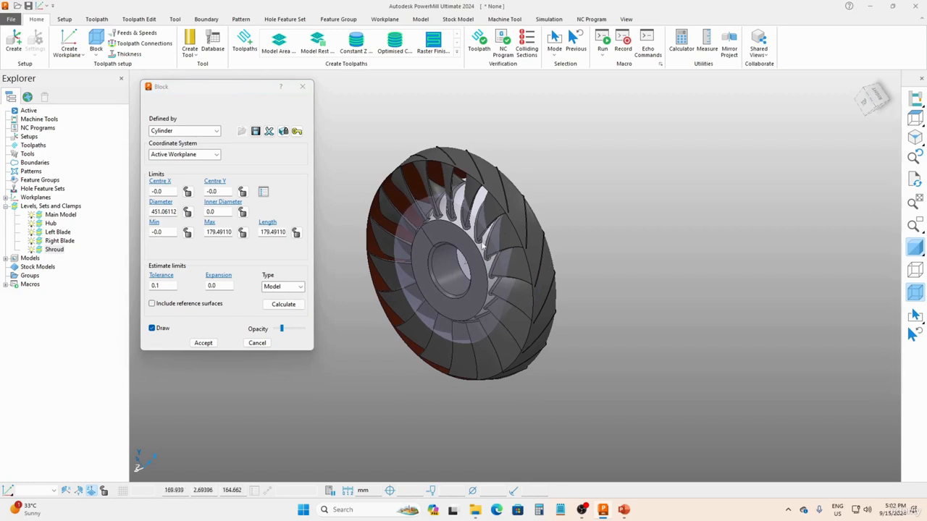
pyautogui.click(256, 343)
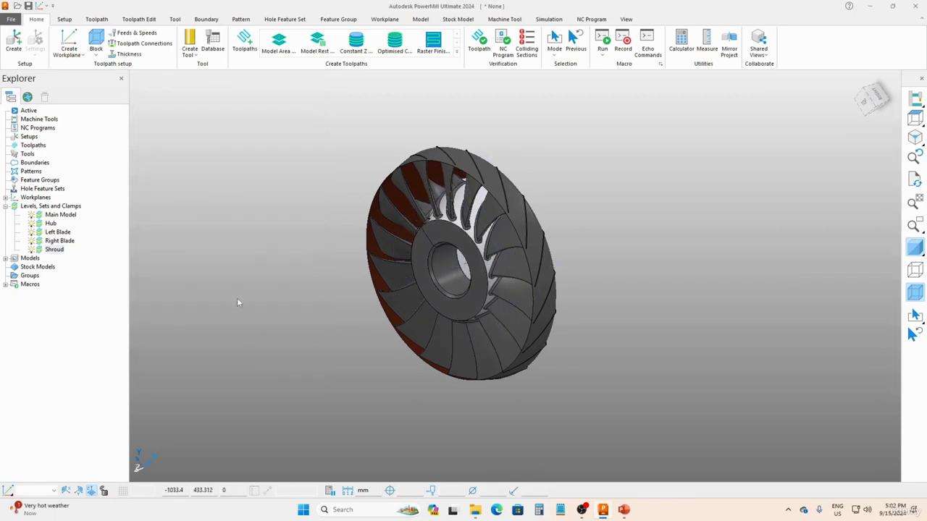
# - Calculate a box block around the model, trying the Global Transform coordinate system
pyautogui.click(98, 42)
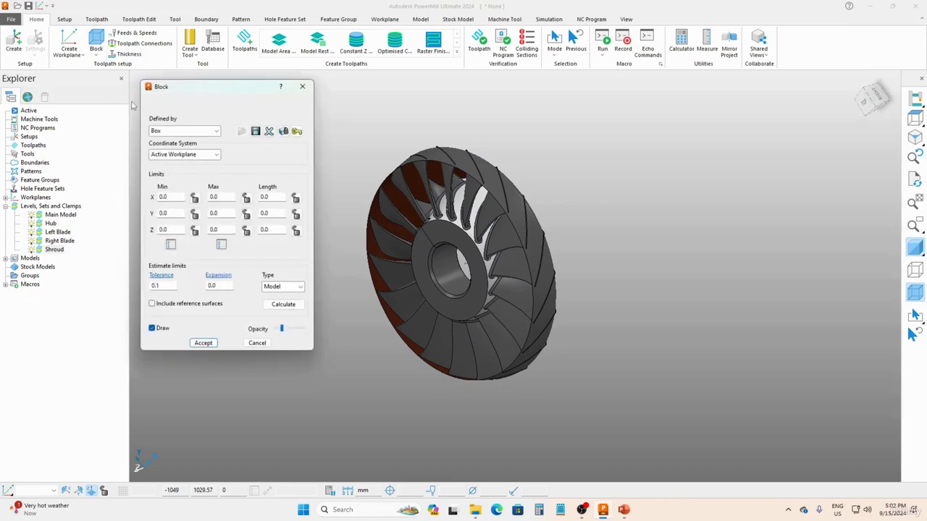
pyautogui.click(283, 304)
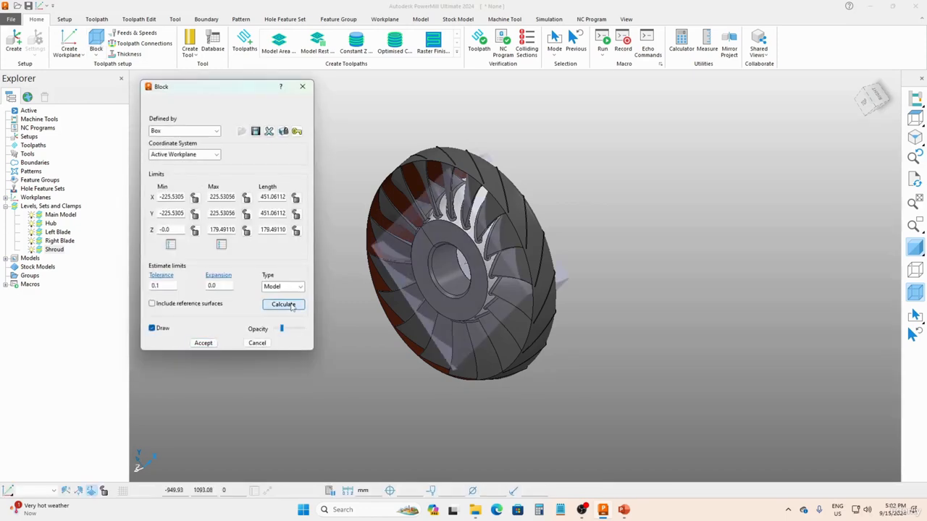
pyautogui.click(200, 155)
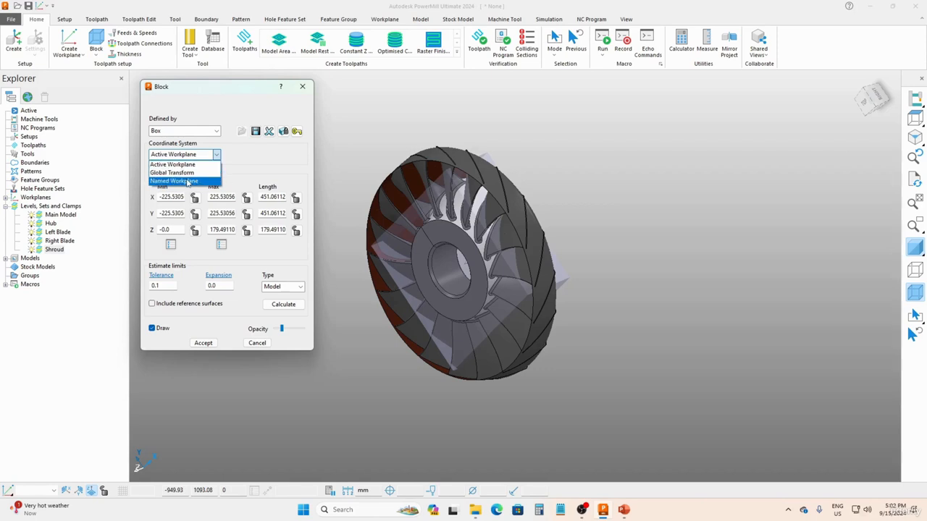
pyautogui.click(171, 173)
pyautogui.click(283, 304)
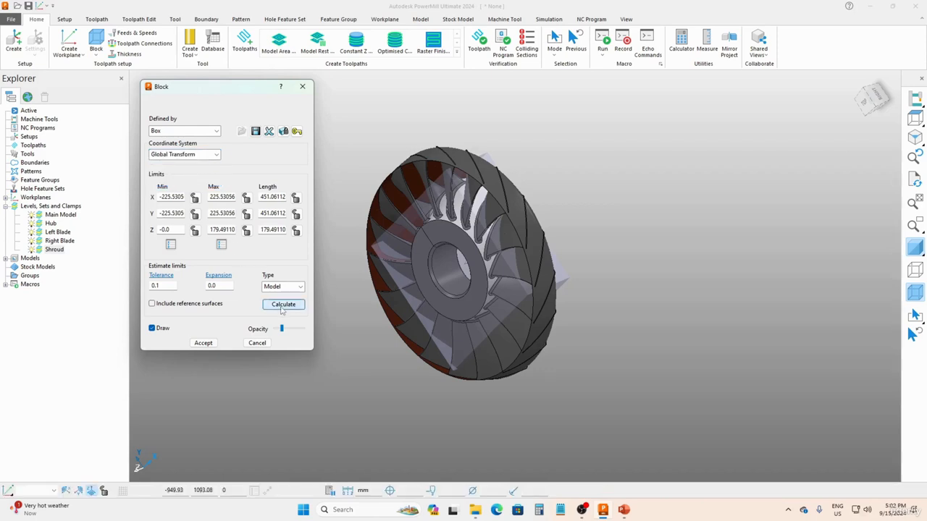
# - Define the block as a cylinder in the Active Workplane coordinate system and calculate its limits from the model
pyautogui.click(185, 131)
pyautogui.click(174, 165)
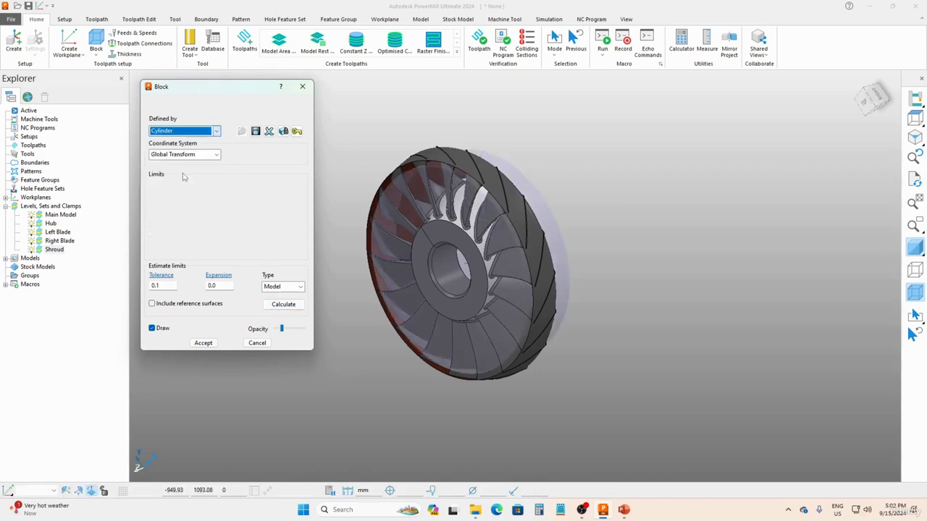
pyautogui.click(282, 305)
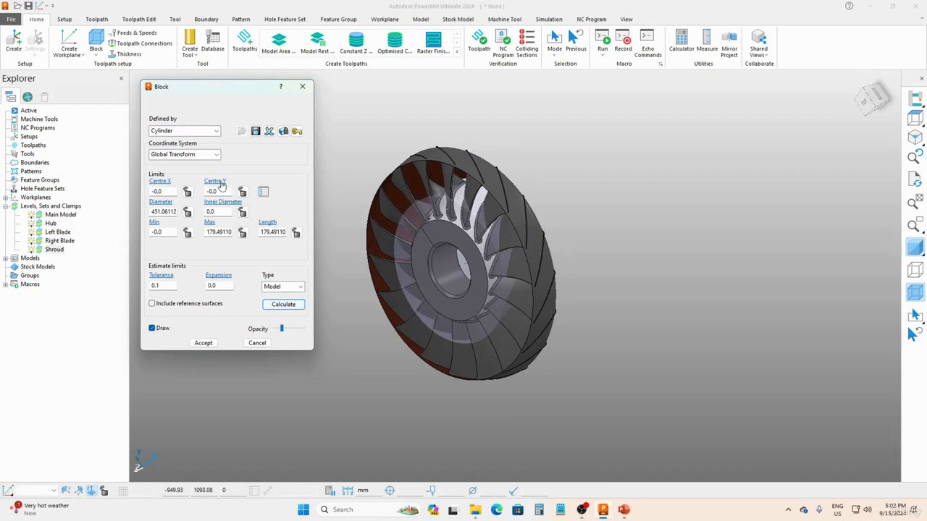
pyautogui.click(194, 154)
pyautogui.click(173, 164)
pyautogui.click(290, 305)
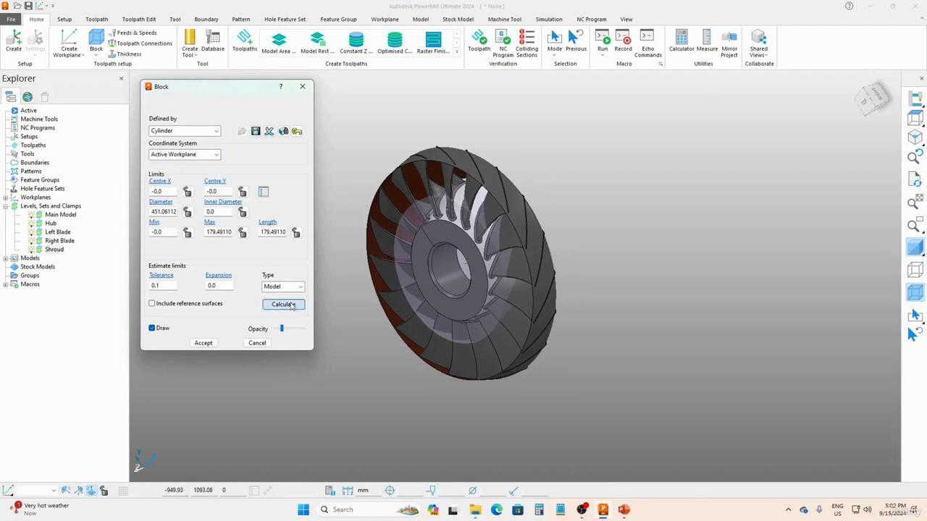
# - Try the Named Workplane coordinate system for the block, returning to Active Workplane and recalculating the limits
pyautogui.click(209, 158)
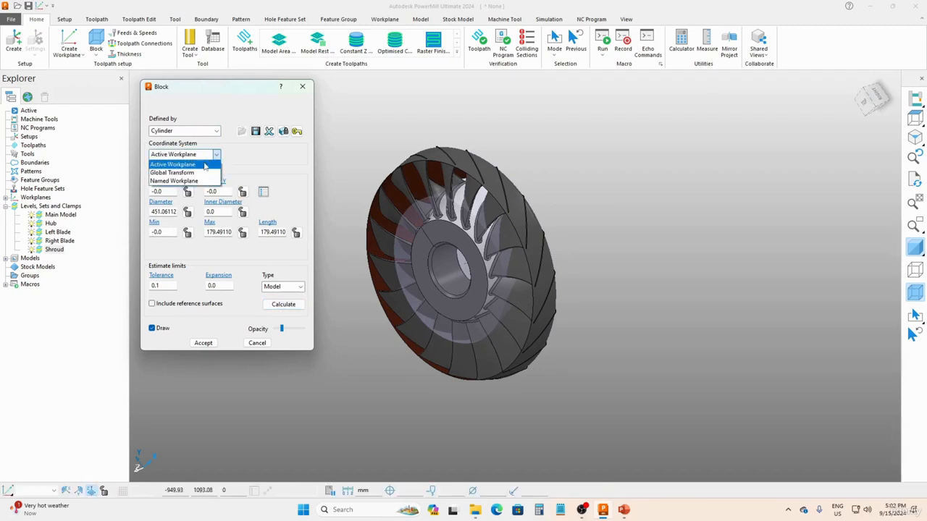
pyautogui.click(198, 186)
pyautogui.click(201, 156)
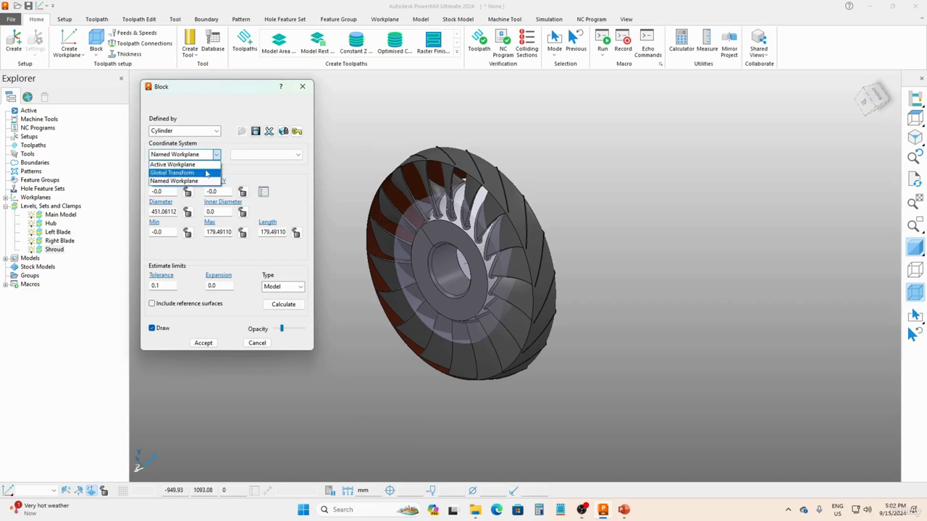
pyautogui.click(207, 188)
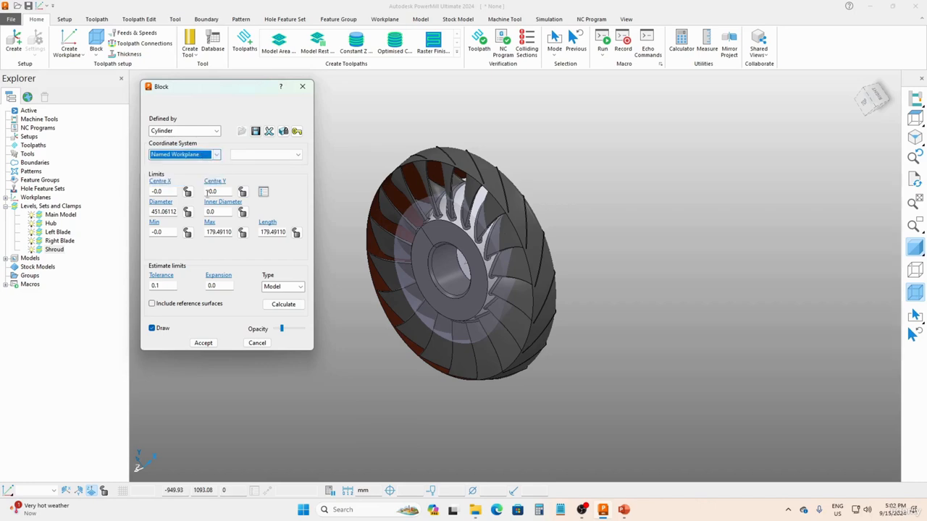
pyautogui.doubleClick(153, 212)
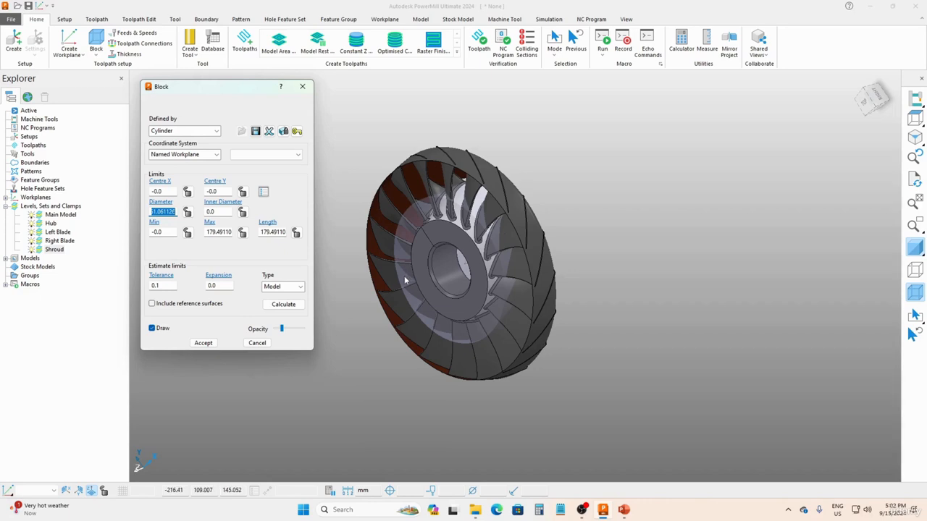
pyautogui.click(6, 197)
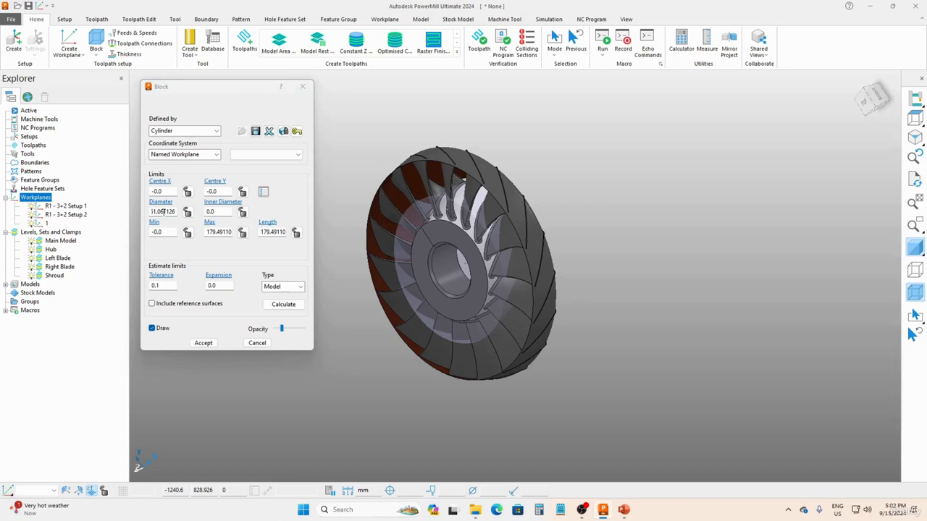
pyautogui.click(252, 156)
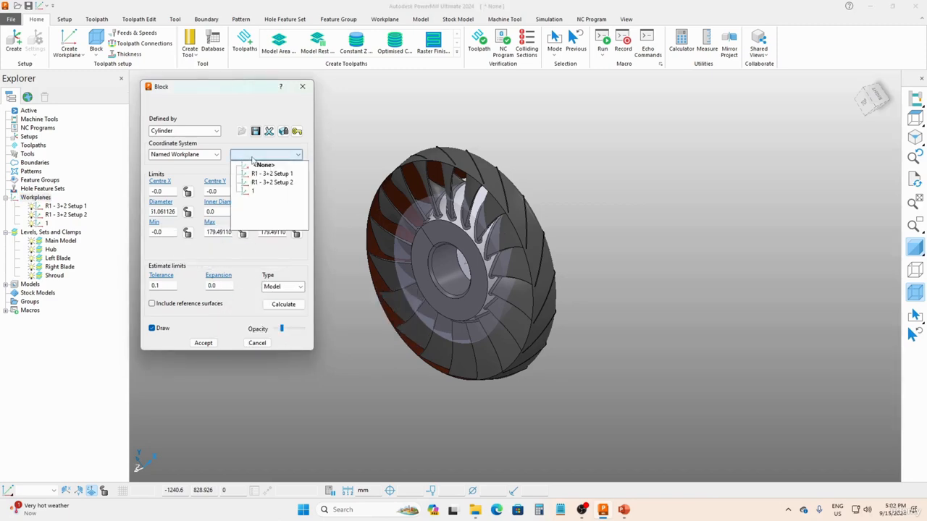
pyautogui.click(205, 155)
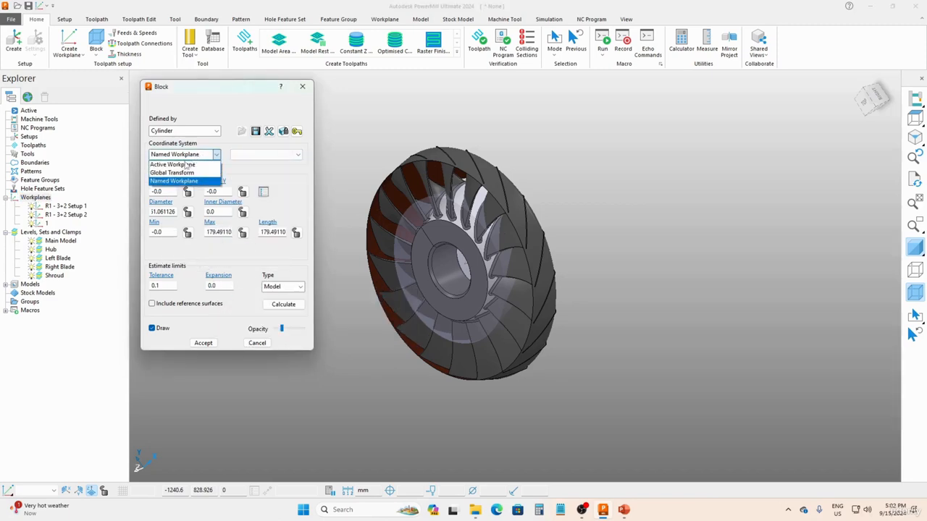
pyautogui.click(187, 166)
pyautogui.click(275, 307)
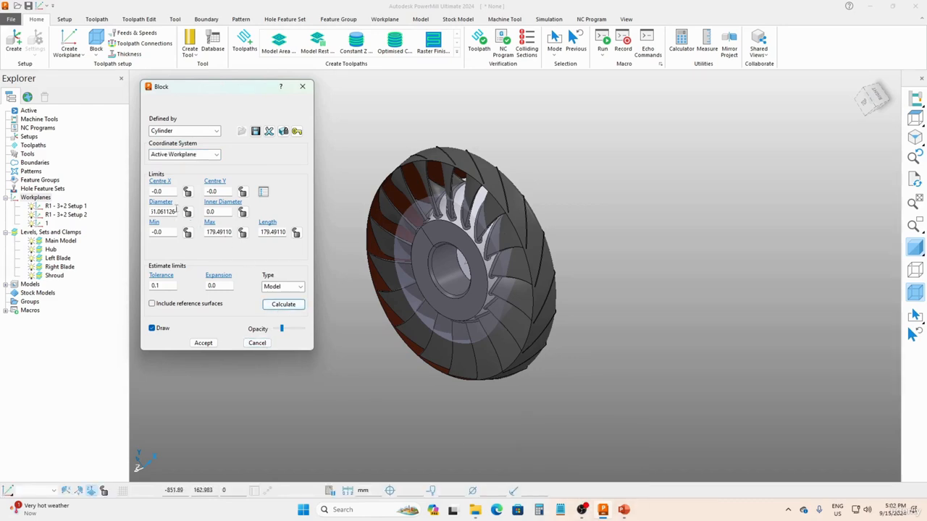
# - Try cylinder diameters of 500 and 1000 mm for the block
pyautogui.moveTo(176, 211); pyautogui.dragTo(90, 211)
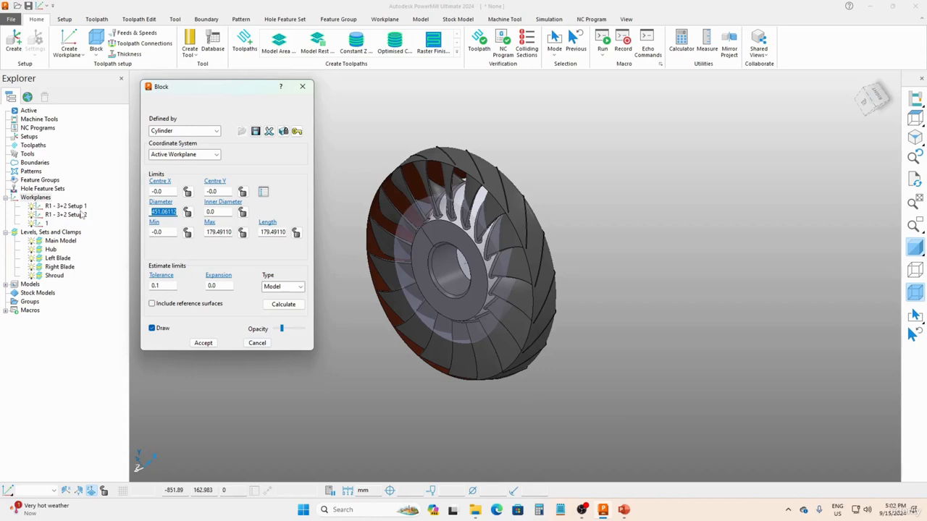
pyautogui.write('500')
pyautogui.click(220, 211)
pyautogui.doubleClick(168, 211)
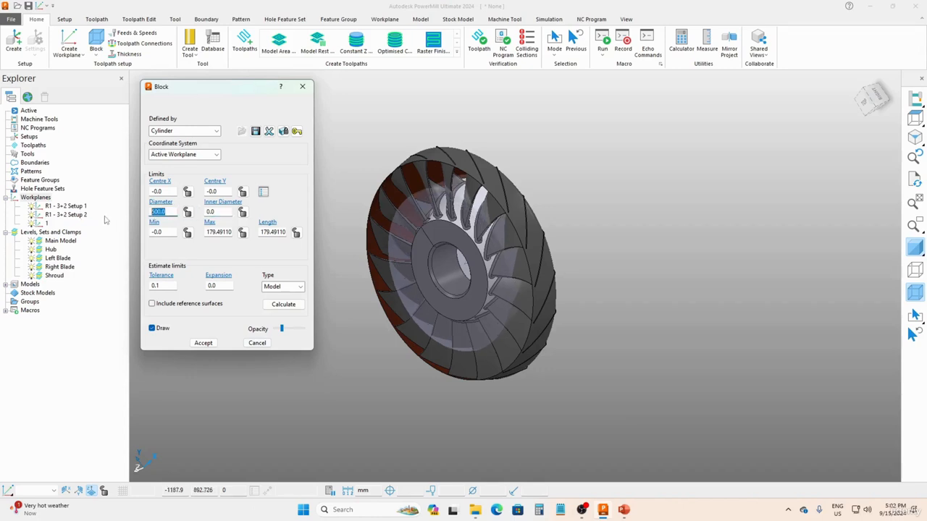
pyautogui.write('1000')
pyautogui.click(224, 211)
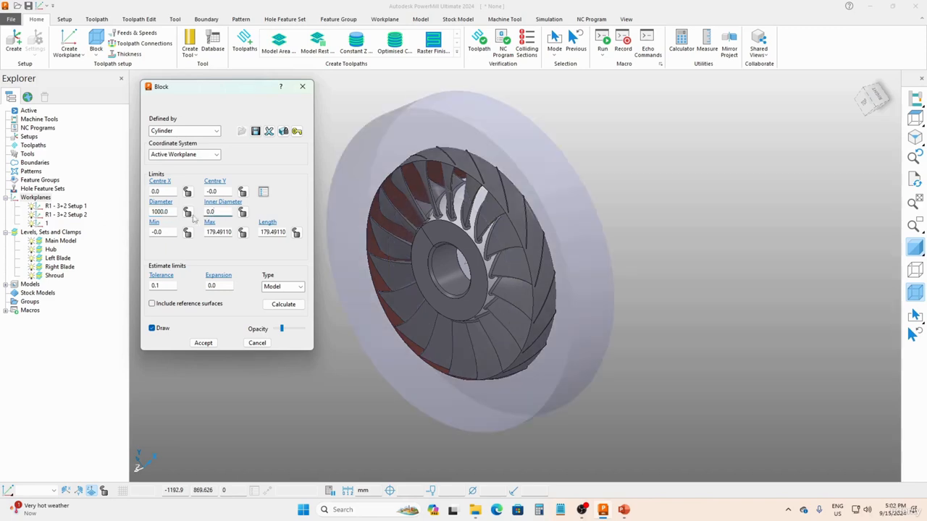
# - Try reducing the cylindrical block's diameter to 800 mm and to 600 mm
pyautogui.doubleClick(168, 212)
pyautogui.write('800')
pyautogui.click(220, 211)
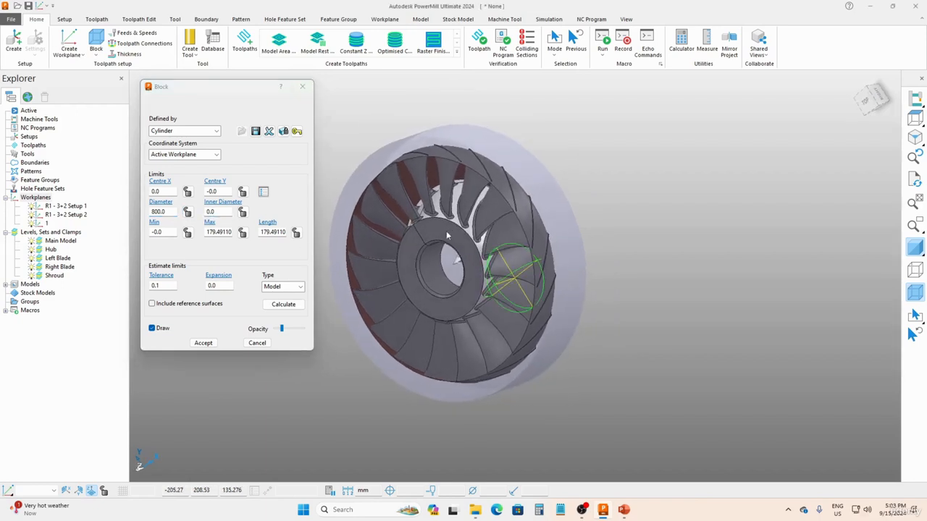
pyautogui.click(169, 210)
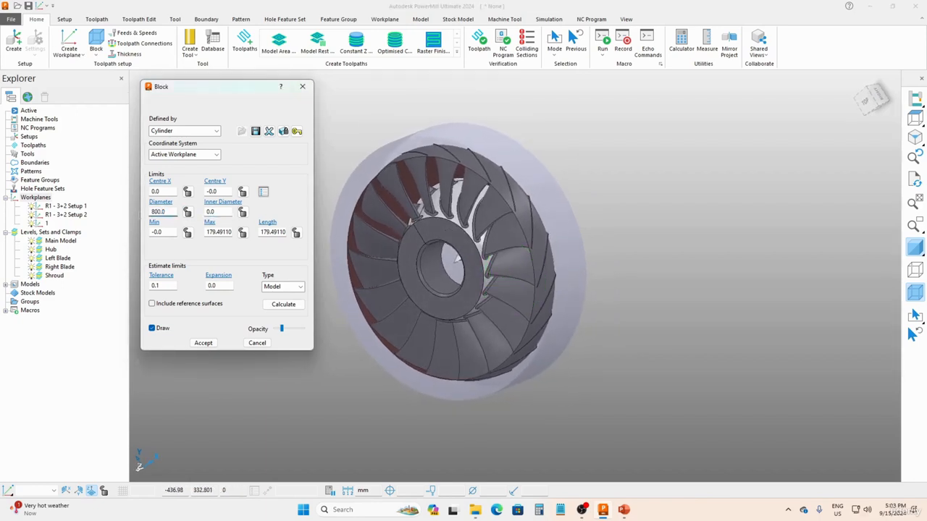
pyautogui.doubleClick(170, 211)
pyautogui.write('600')
pyautogui.press('Return')
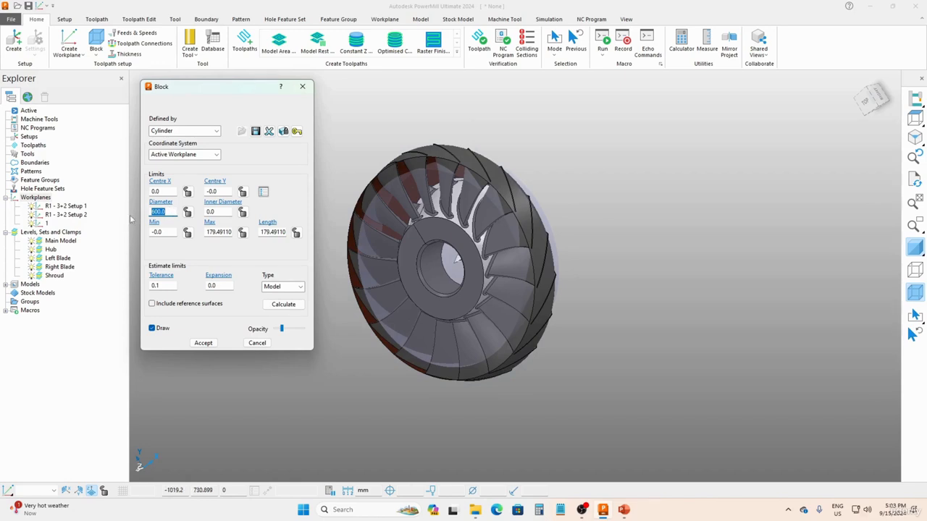
# - Set the cylindrical block's diameter to 800 mm and accept the block definition
pyautogui.write('800')
pyautogui.press('Return')
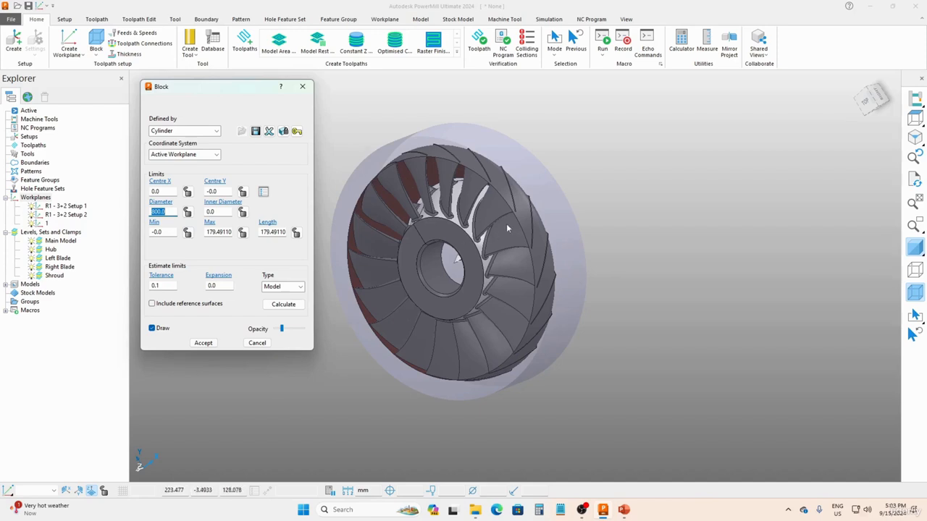
pyautogui.moveTo(506, 223); pyautogui.dragTo(526, 189, button='middle')
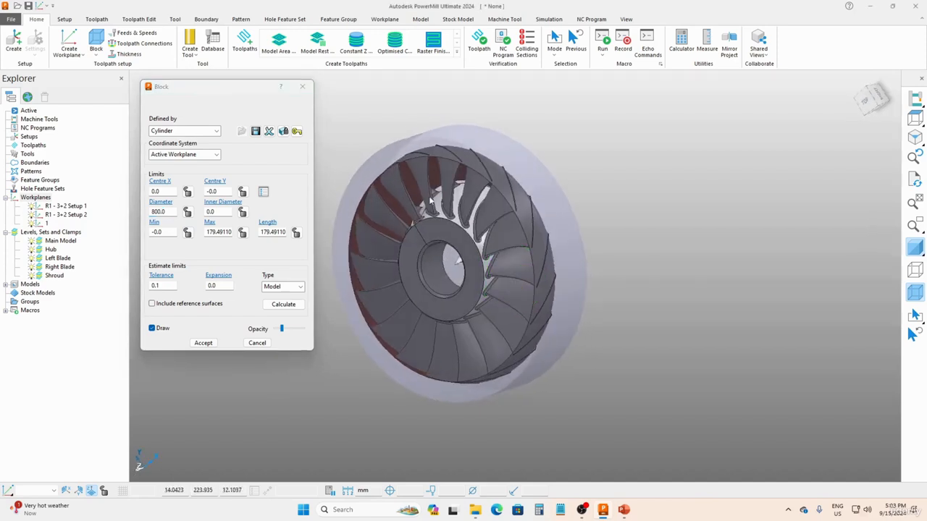
pyautogui.click(207, 342)
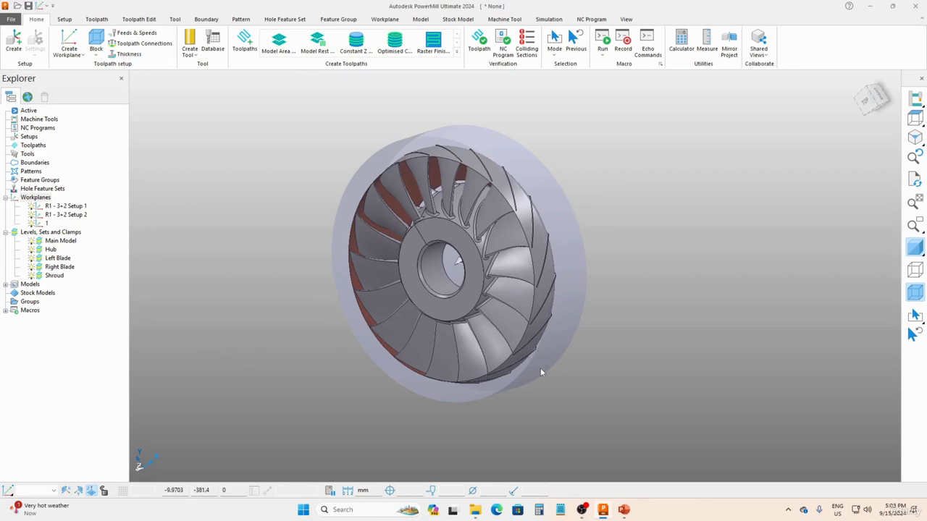
# - Hide the Shroud level and turn off the display of the block
pyautogui.click(32, 276)
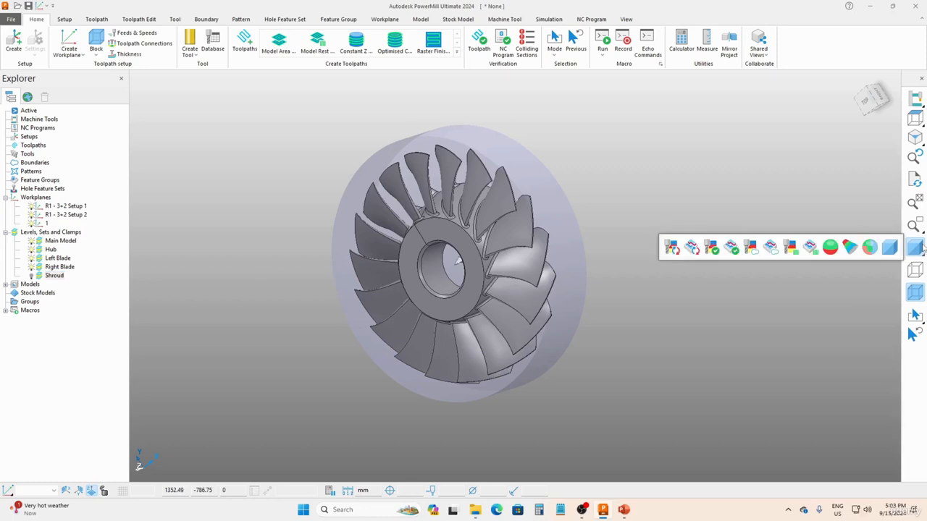
pyautogui.click(916, 296)
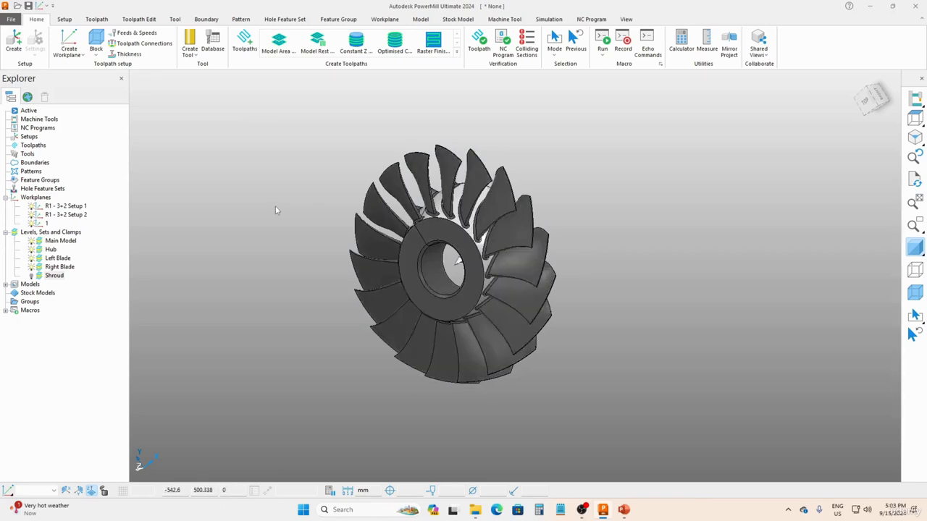
# - Create a Hub Finishing toolpath from the Blisks strategies and name it Hub Finishing operation
pyautogui.click(244, 41)
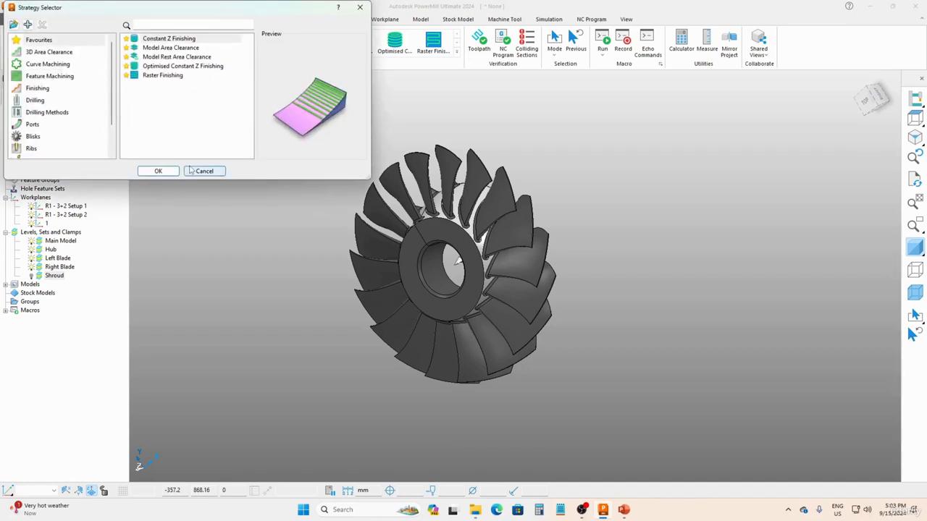
pyautogui.click(33, 137)
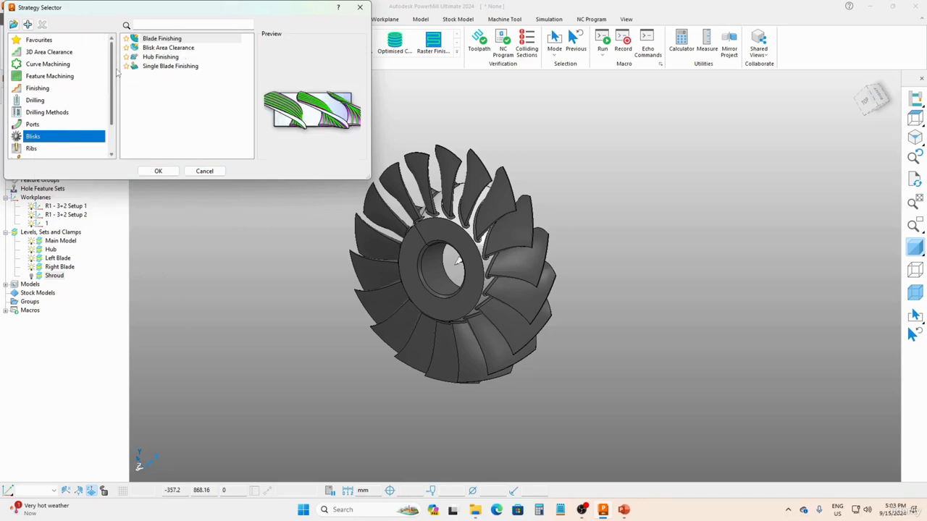
pyautogui.click(146, 58)
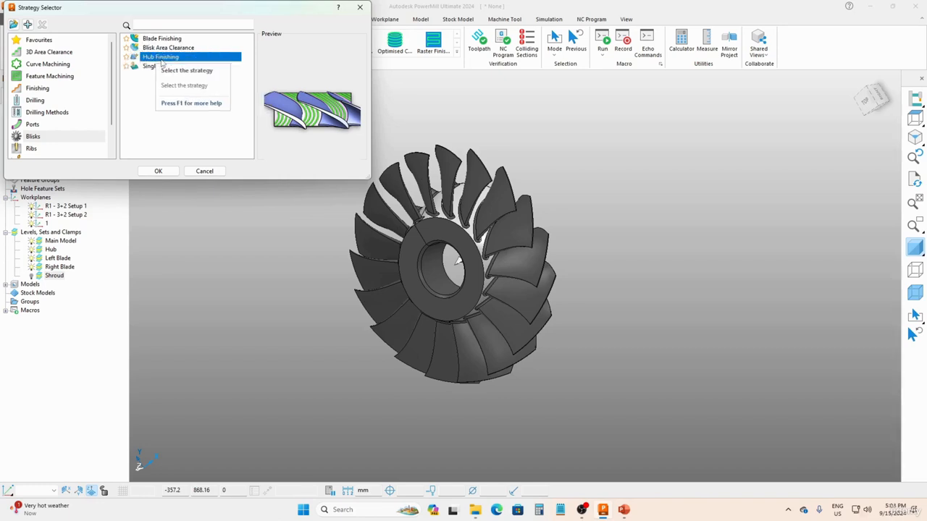
pyautogui.click(156, 172)
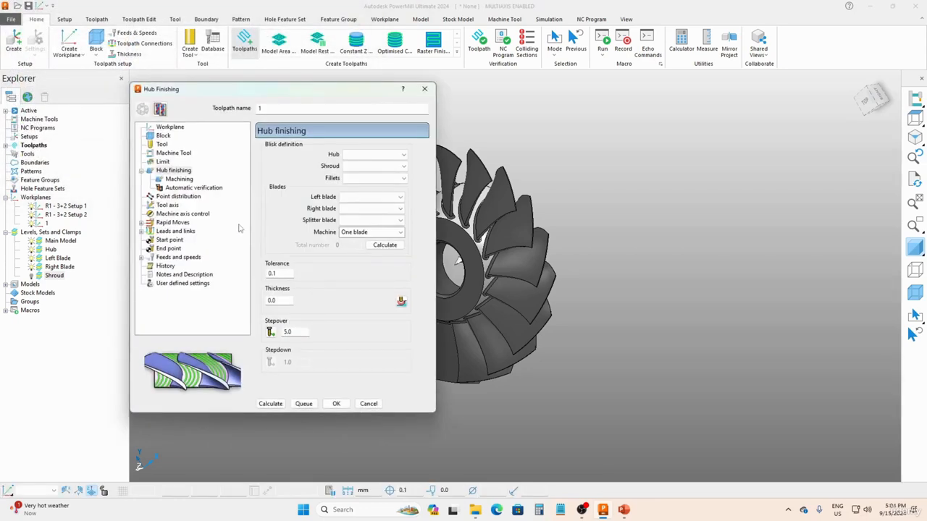
pyautogui.doubleClick(283, 109)
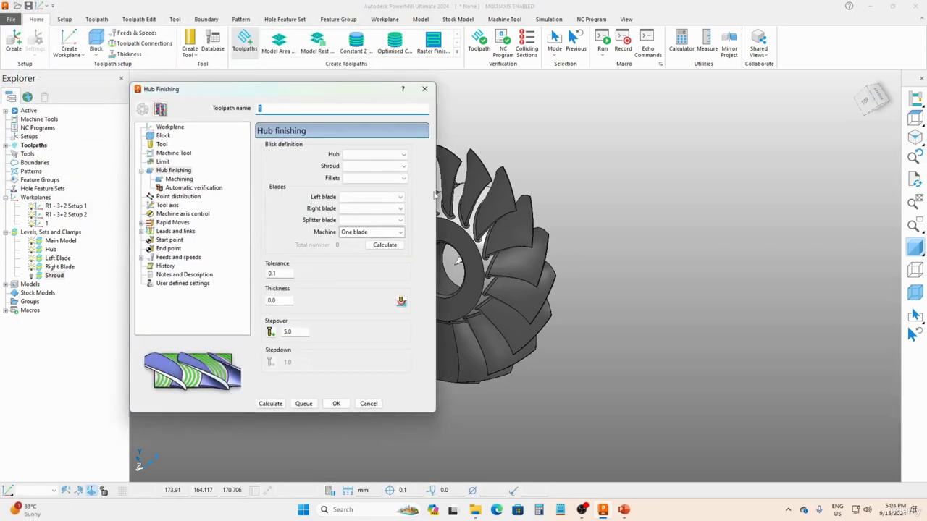
pyautogui.moveTo(292, 96); pyautogui.dragTo(246, 107)
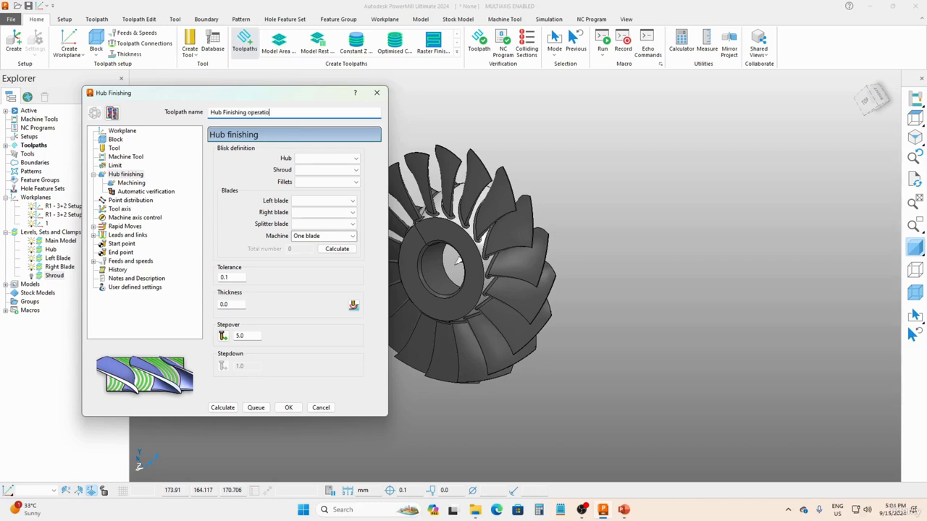
pyautogui.rightClick(283, 114)
pyautogui.click(245, 126)
# - Create a ball nosed tool for the toolpath with diameter 15 mm, length 100 mm and the name 15mm BN
pyautogui.click(118, 132)
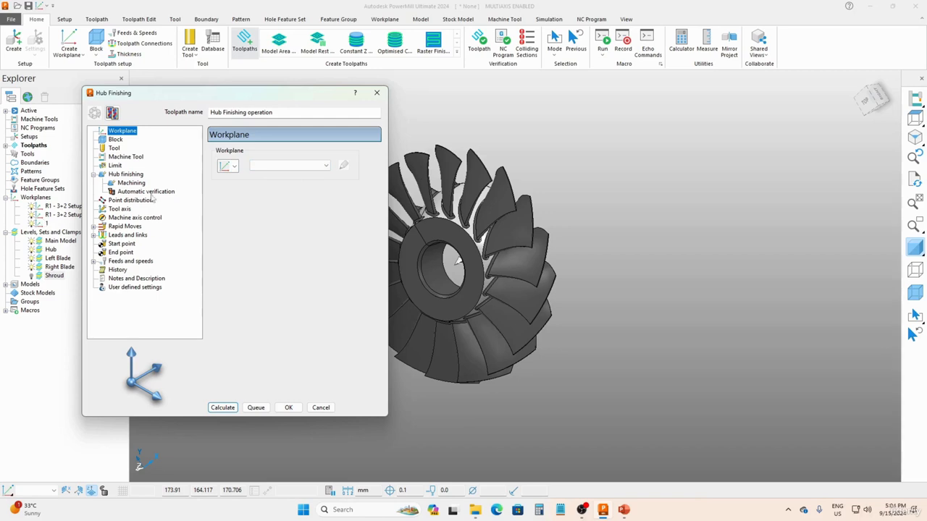
pyautogui.click(115, 140)
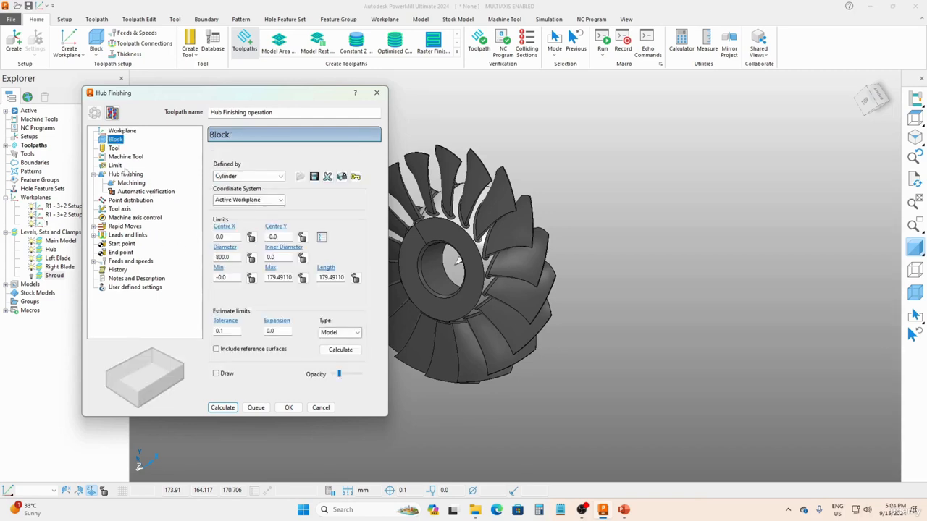
pyautogui.click(114, 156)
pyautogui.click(113, 148)
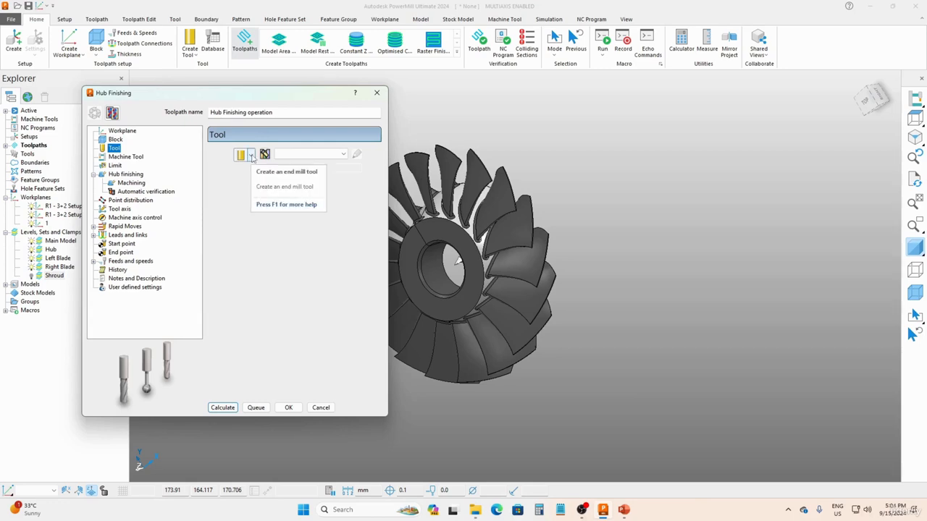
pyautogui.click(250, 154)
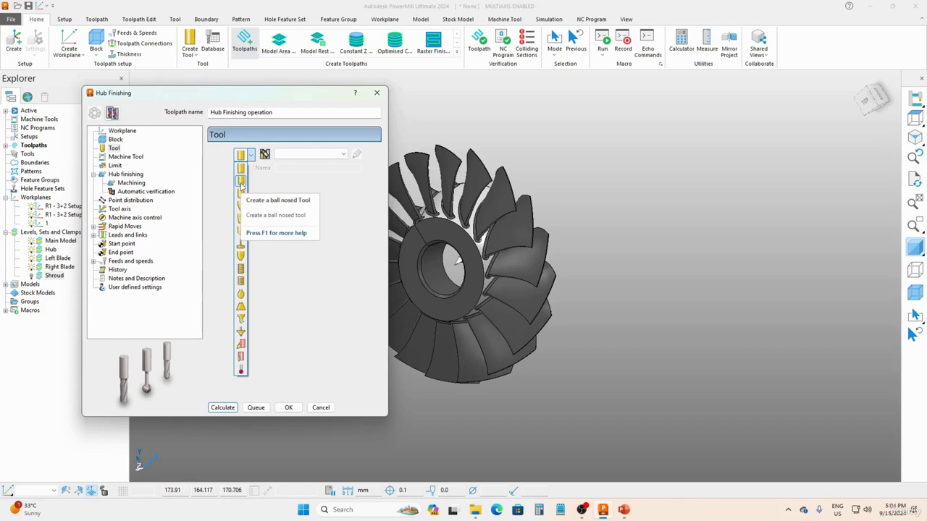
pyautogui.click(241, 182)
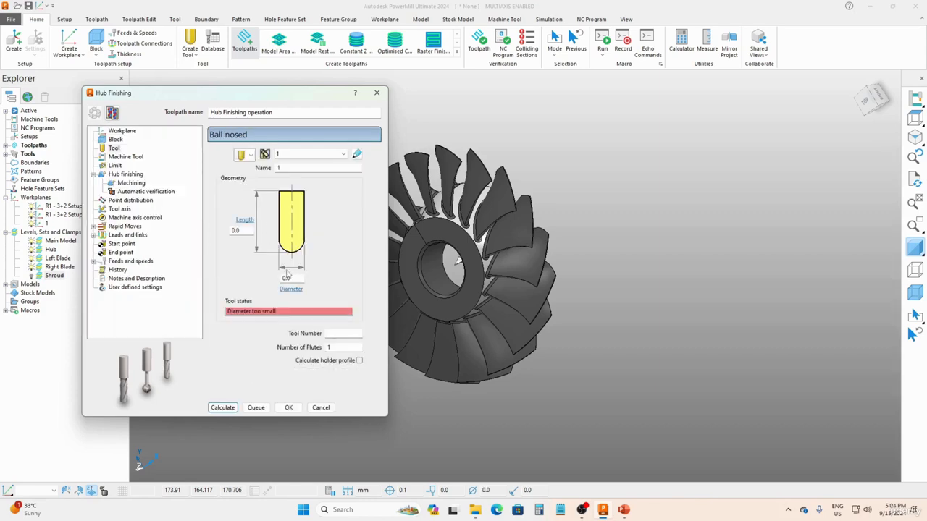
pyautogui.click(296, 278)
pyautogui.write('15')
pyautogui.press('Tab')
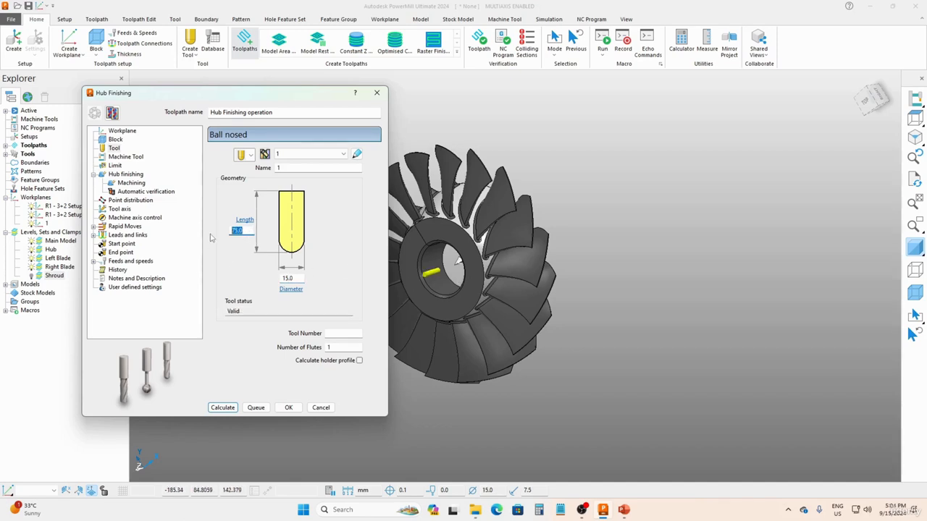
pyautogui.write('100')
pyautogui.click(307, 167)
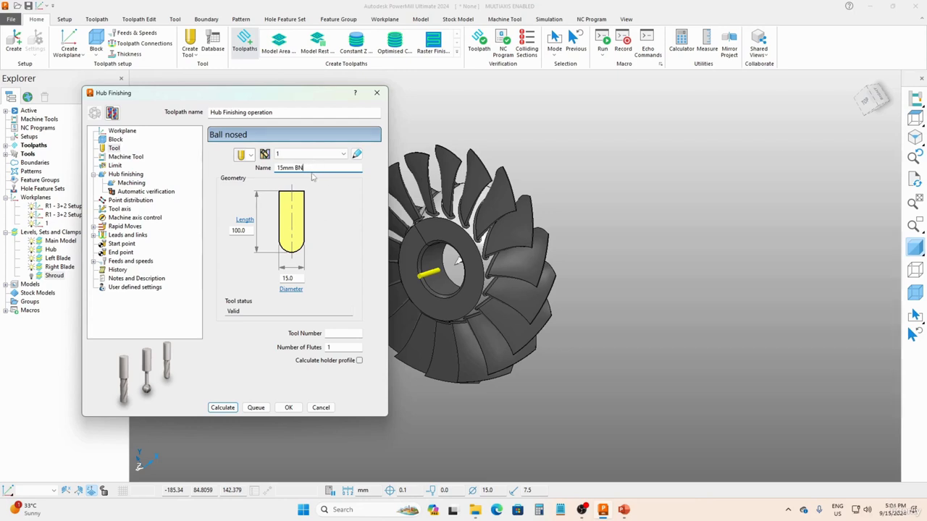
pyautogui.click(294, 278)
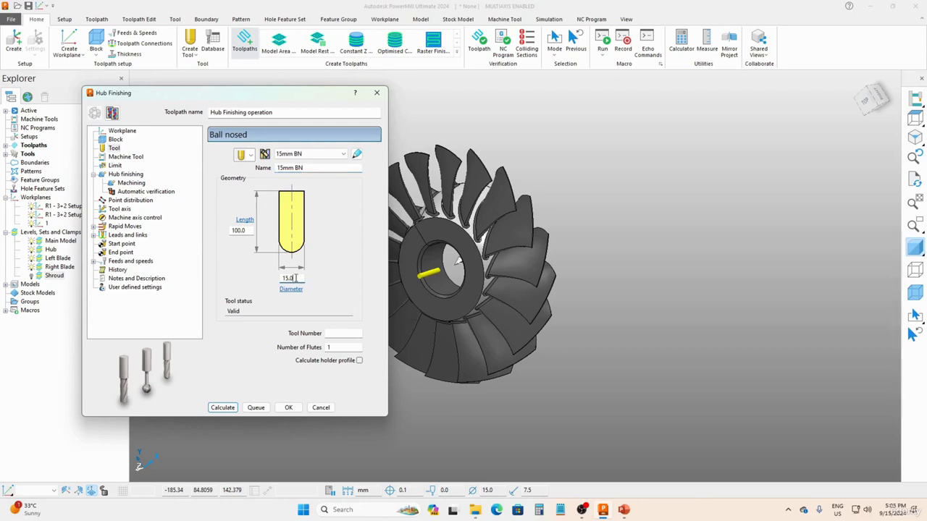
# - Assign the Hub level as the hub in the toolpath's blisk definition
pyautogui.click(124, 176)
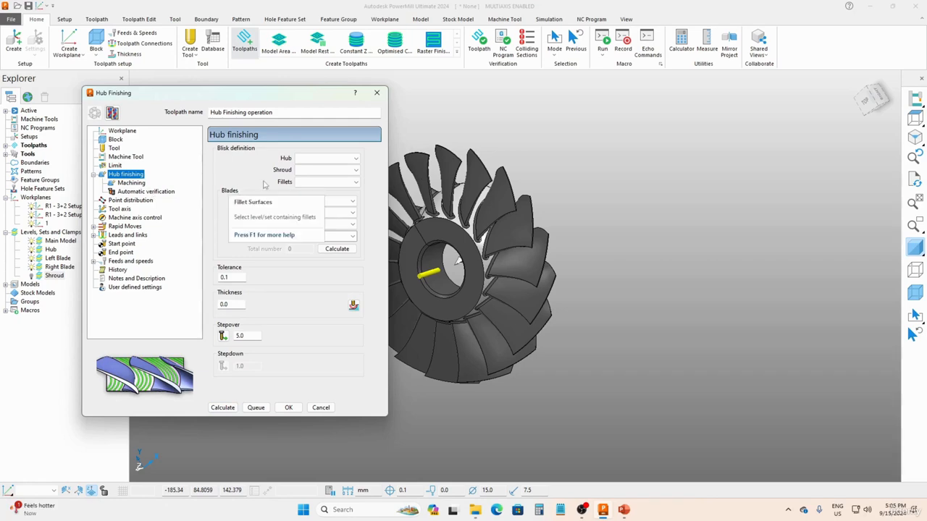
pyautogui.click(318, 158)
pyautogui.click(319, 186)
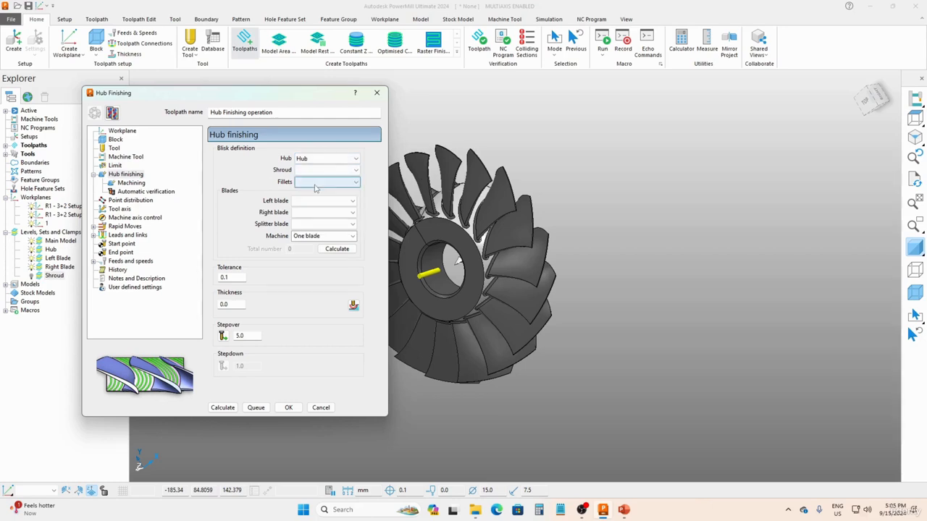
# - Assign the Shroud, Left Blade and Right Blade levels to their fields in the blisk definition and calculate the total number of blades
pyautogui.click(315, 172)
pyautogui.click(317, 223)
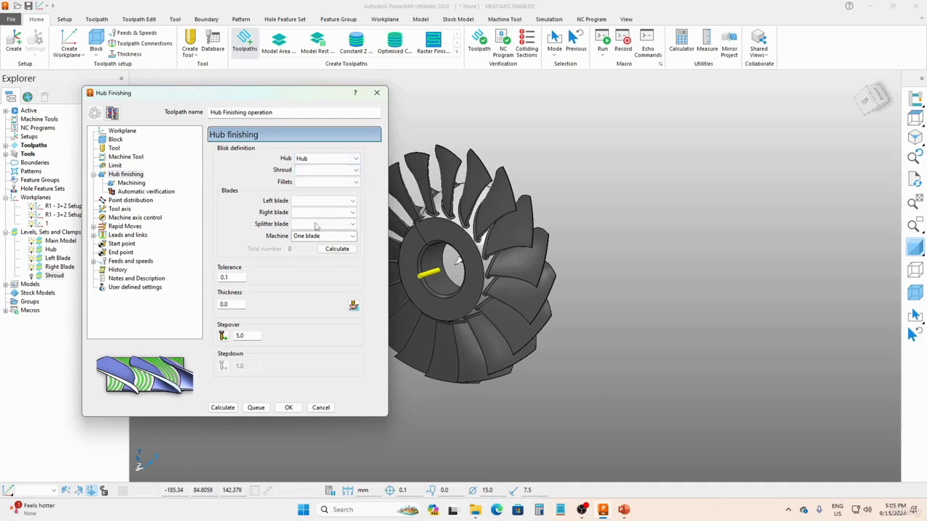
pyautogui.click(312, 201)
pyautogui.click(324, 237)
pyautogui.click(320, 212)
pyautogui.click(325, 258)
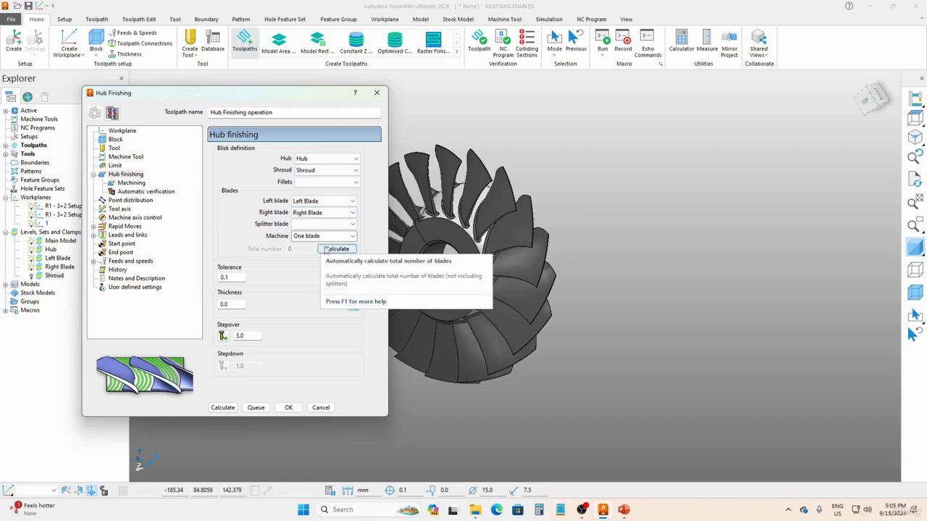
pyautogui.click(326, 248)
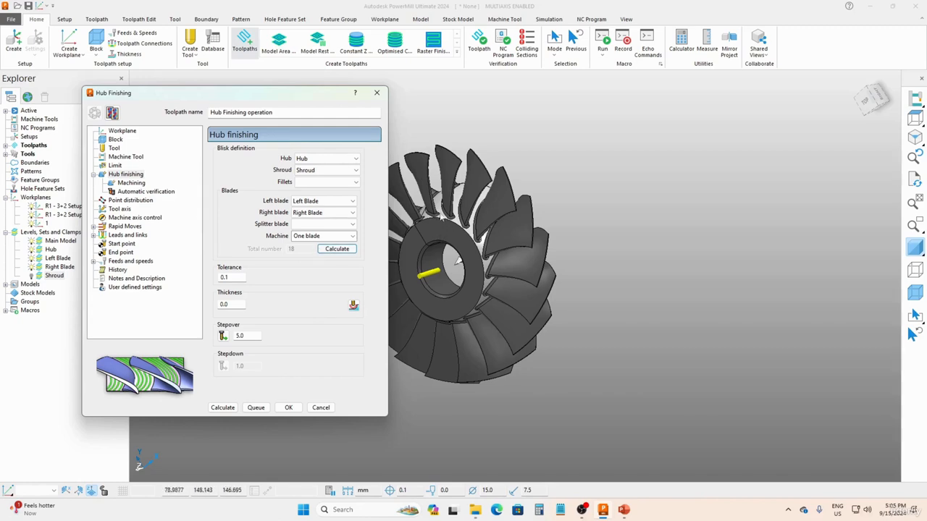
pyautogui.scroll(5, 438, 210)
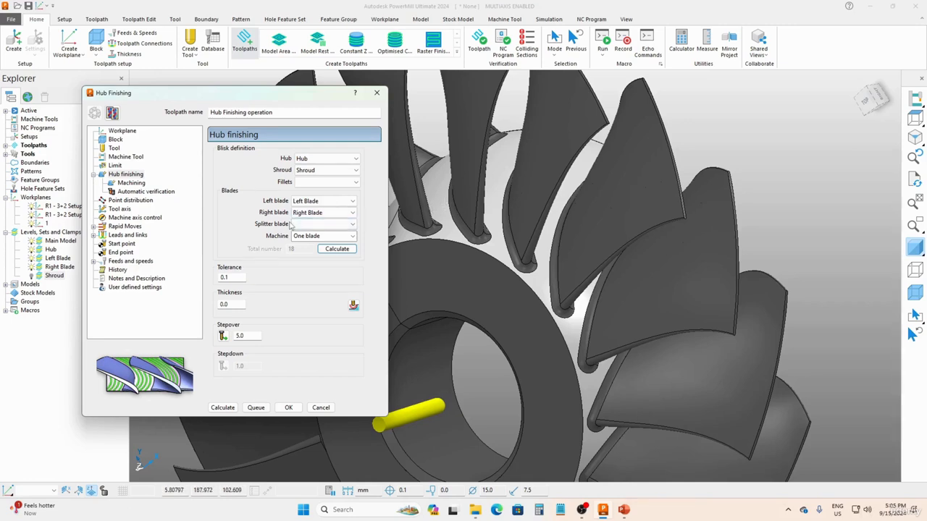
# - Calculate the Hub Finishing toolpath and inspect its passes between the blades
pyautogui.click(229, 409)
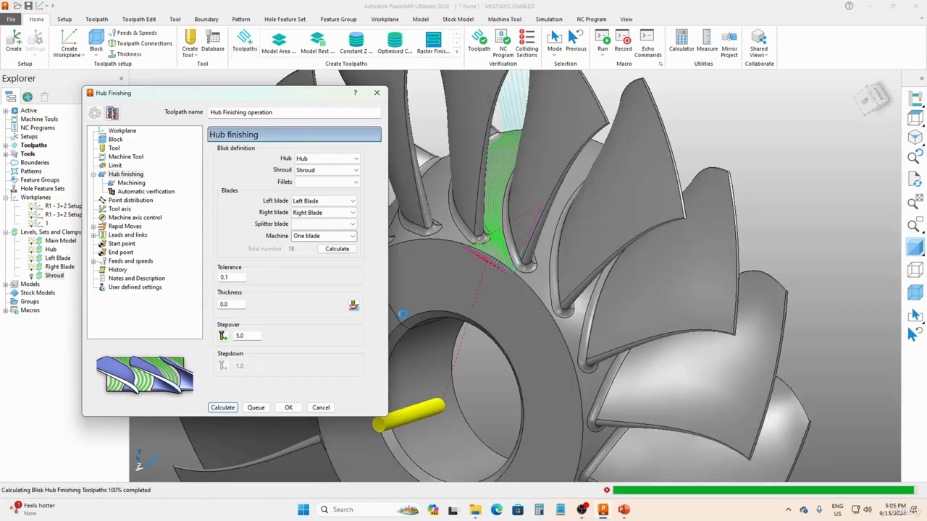
pyautogui.scroll(-4, 507, 301)
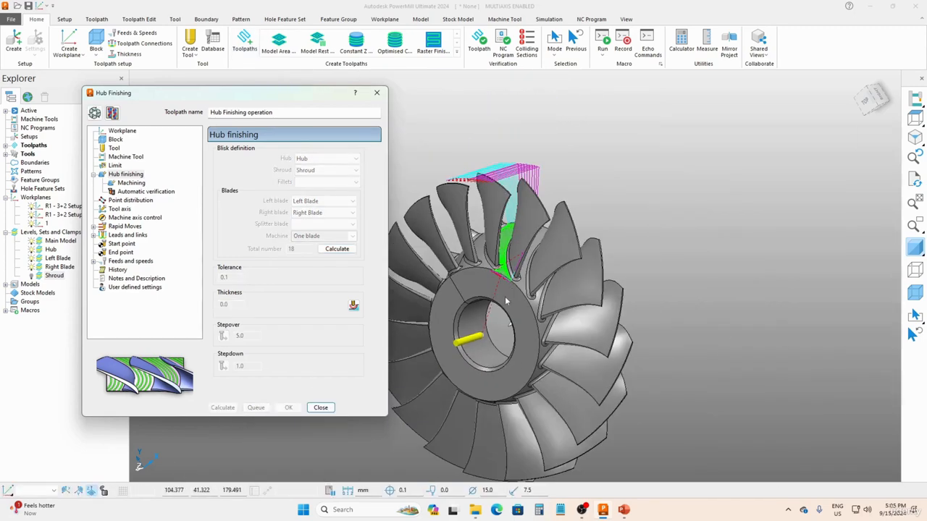
pyautogui.moveTo(507, 302); pyautogui.dragTo(529, 293, button='middle')
pyautogui.moveTo(522, 227); pyautogui.dragTo(508, 224, button='middle')
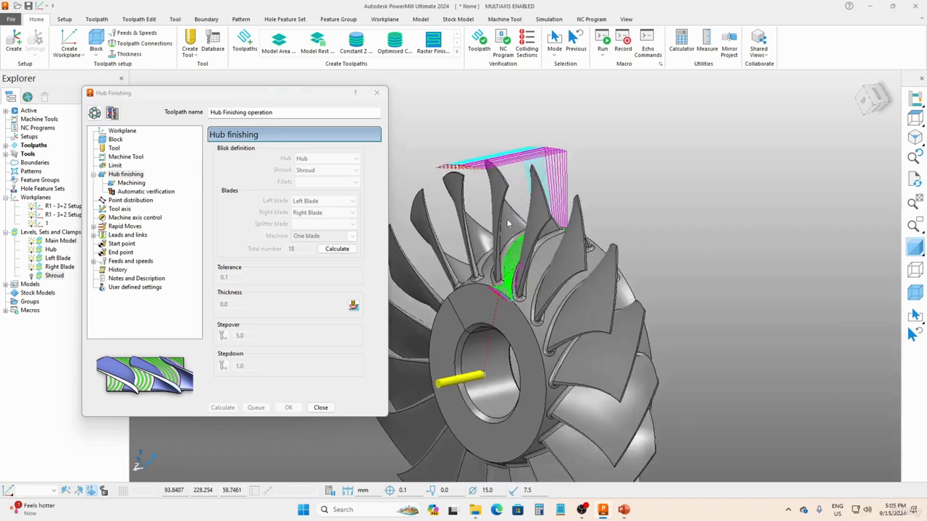
pyautogui.scroll(3, 508, 224)
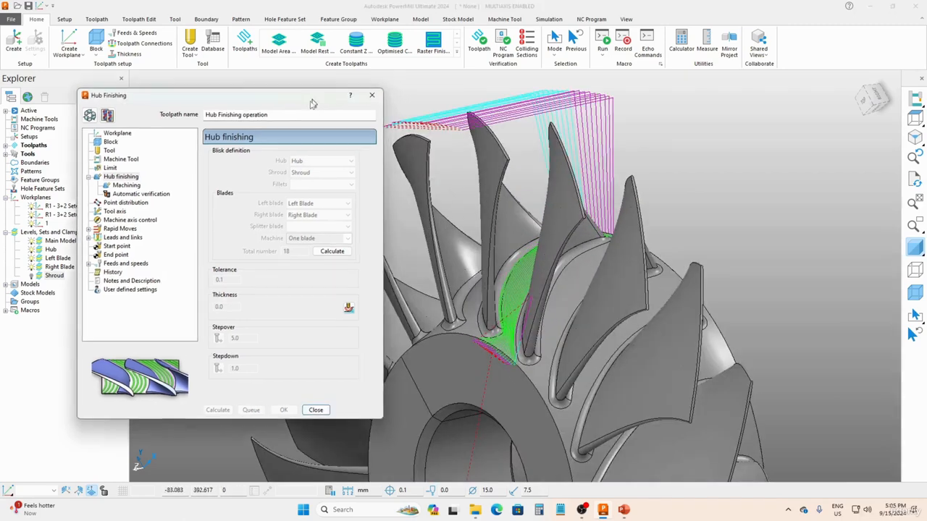
# - Simulate the Hub Finishing operation toolpath and watch the tool's moves between the blades
pyautogui.moveTo(317, 107); pyautogui.dragTo(257, 265)
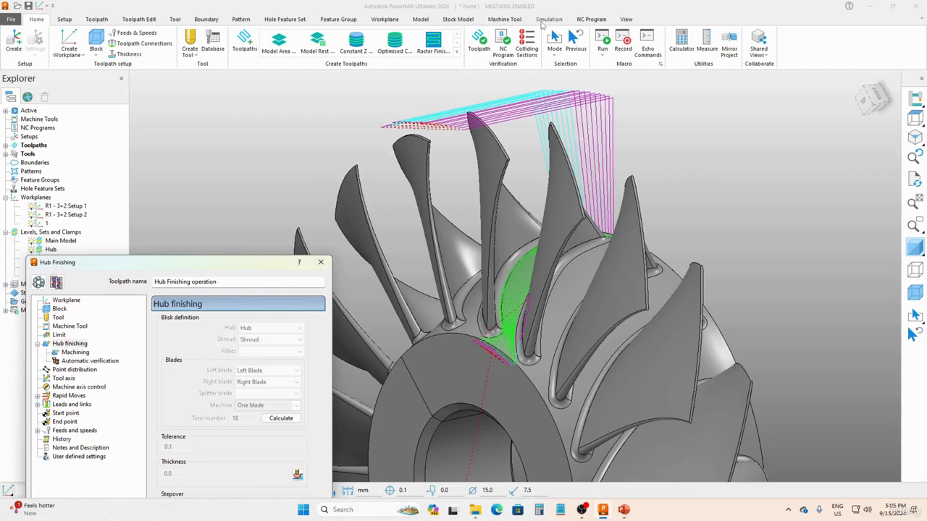
pyautogui.click(546, 20)
pyautogui.click(87, 34)
pyautogui.click(83, 66)
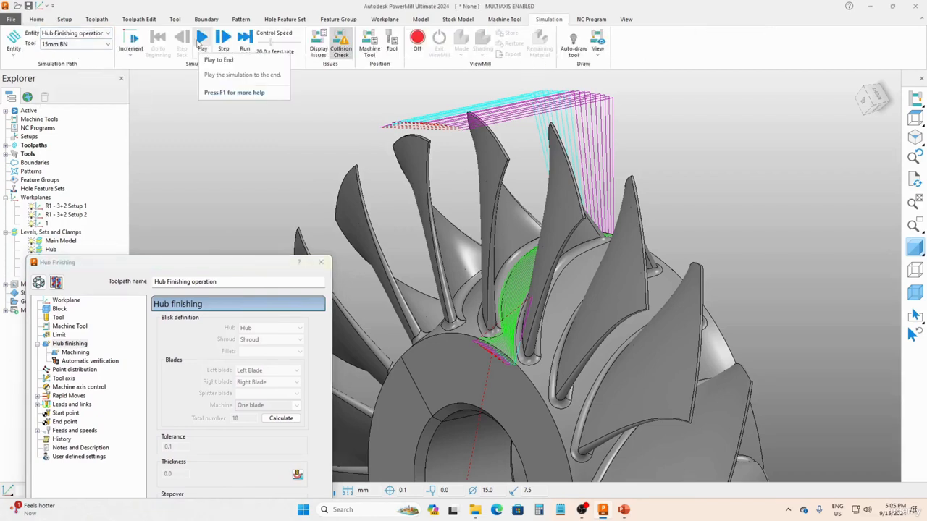
pyautogui.click(200, 41)
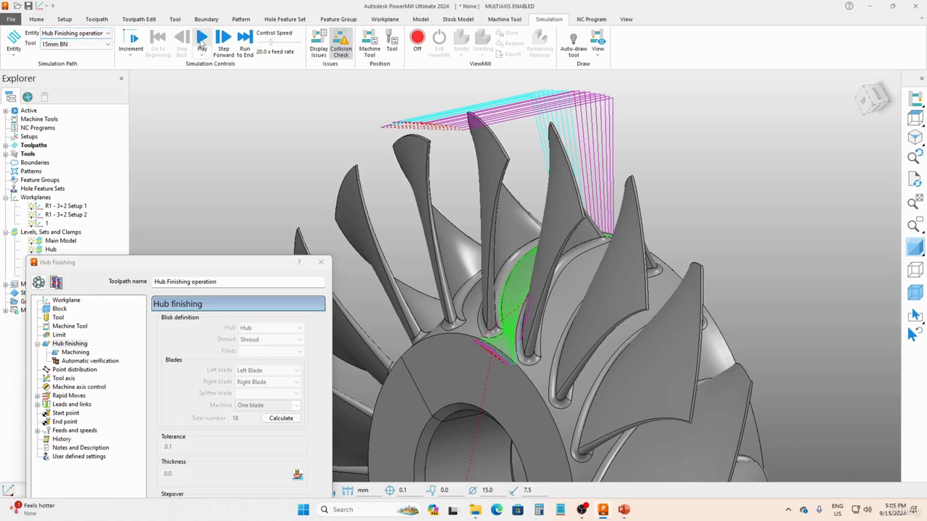
pyautogui.click(201, 40)
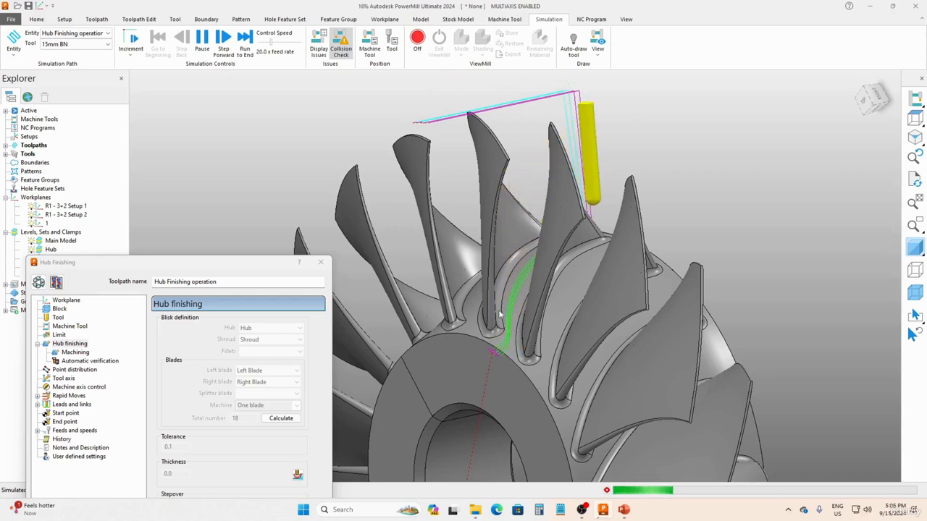
pyautogui.moveTo(509, 334); pyautogui.dragTo(556, 305, button='middle')
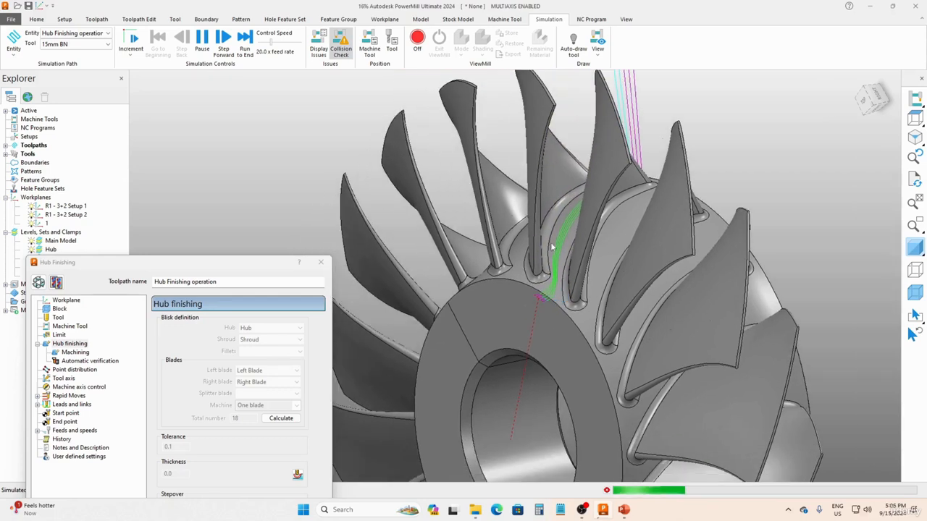
pyautogui.scroll(-5, 569, 260)
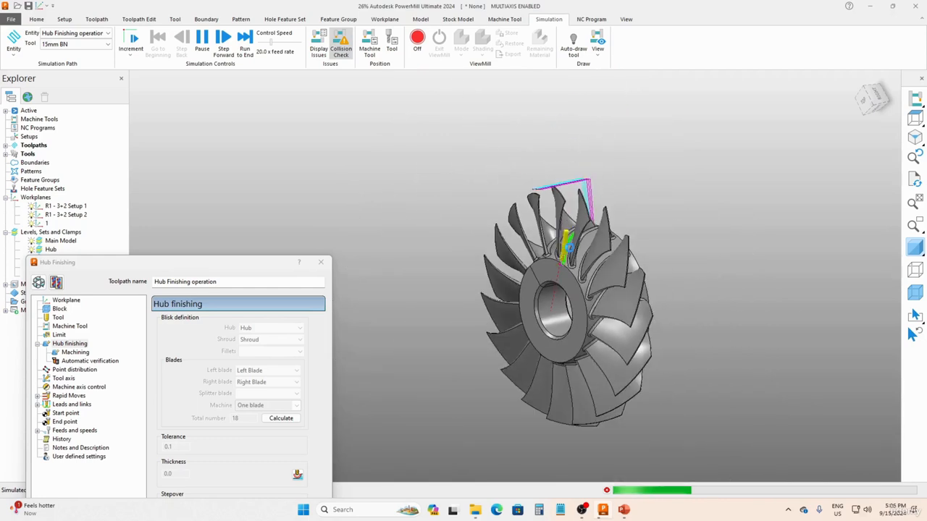
pyautogui.moveTo(558, 267); pyautogui.dragTo(592, 254, button='middle')
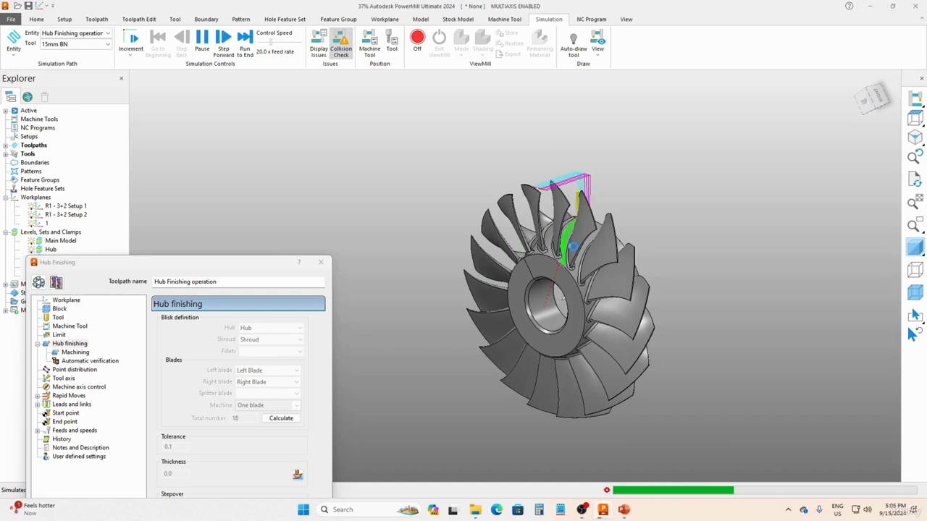
pyautogui.scroll(2, 570, 239)
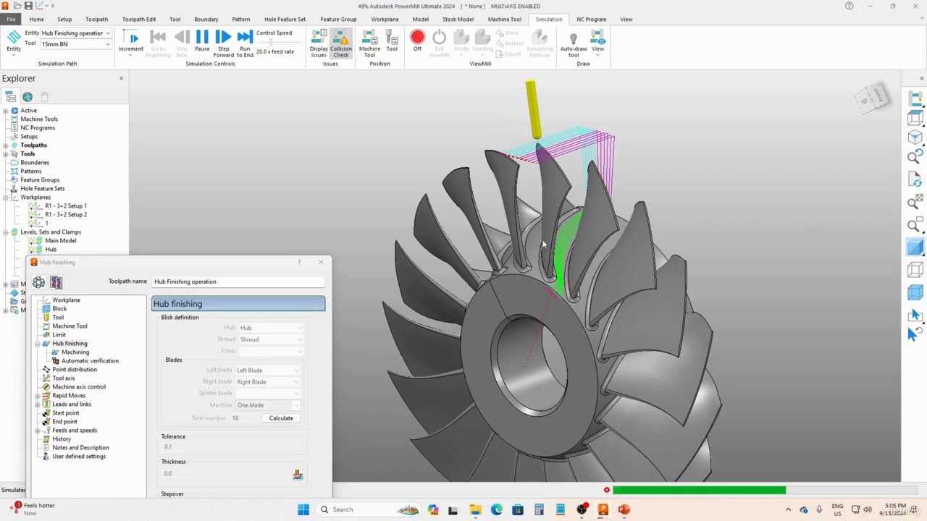
# - Make the calculated toolpath editable and set its links to Straight for the 1st and 2nd choice and Skim as default
pyautogui.moveTo(228, 264); pyautogui.dragTo(255, 102)
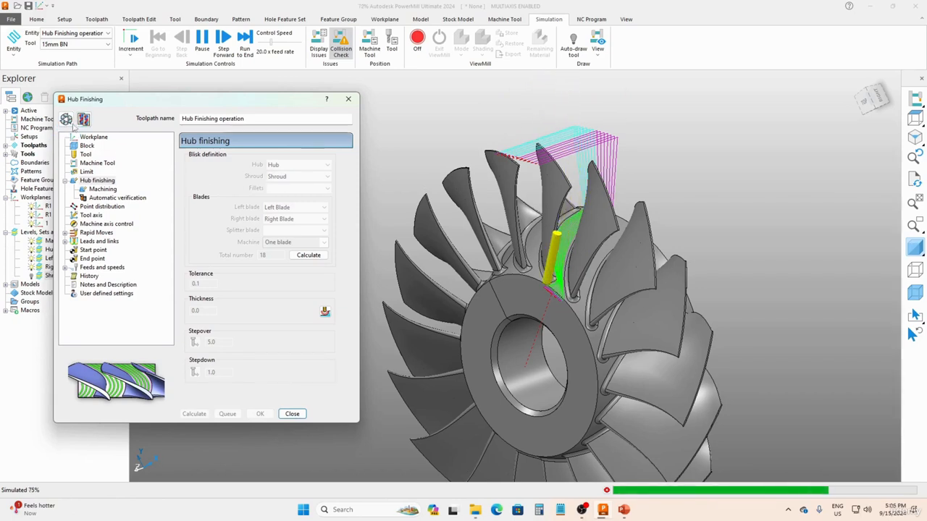
pyautogui.click(66, 119)
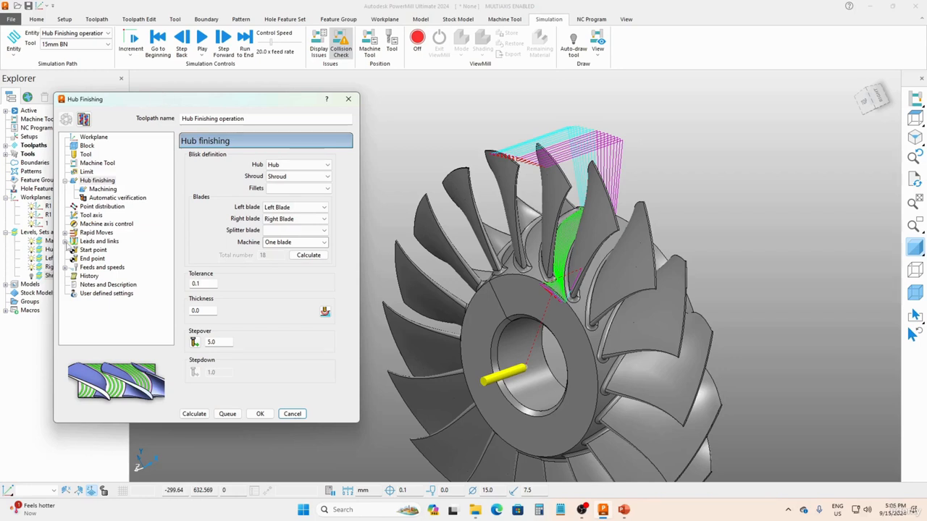
pyautogui.click(65, 242)
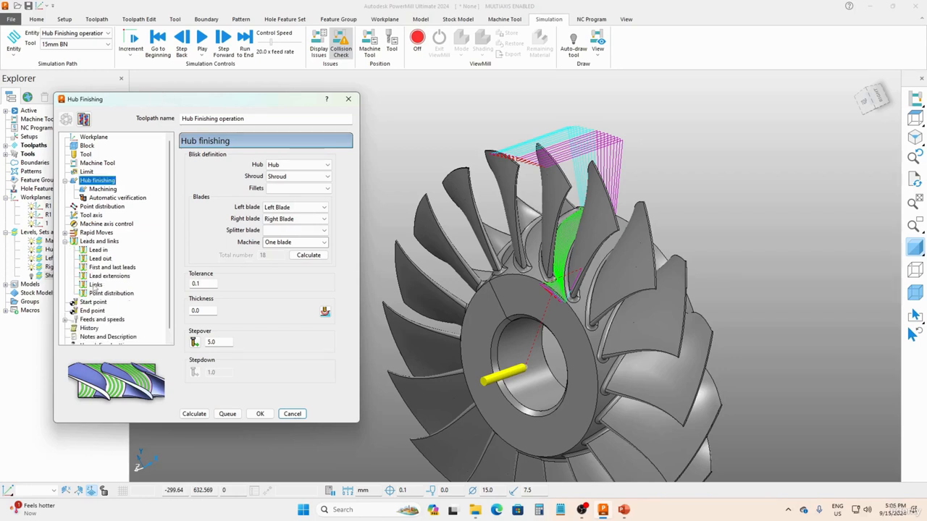
pyautogui.click(95, 285)
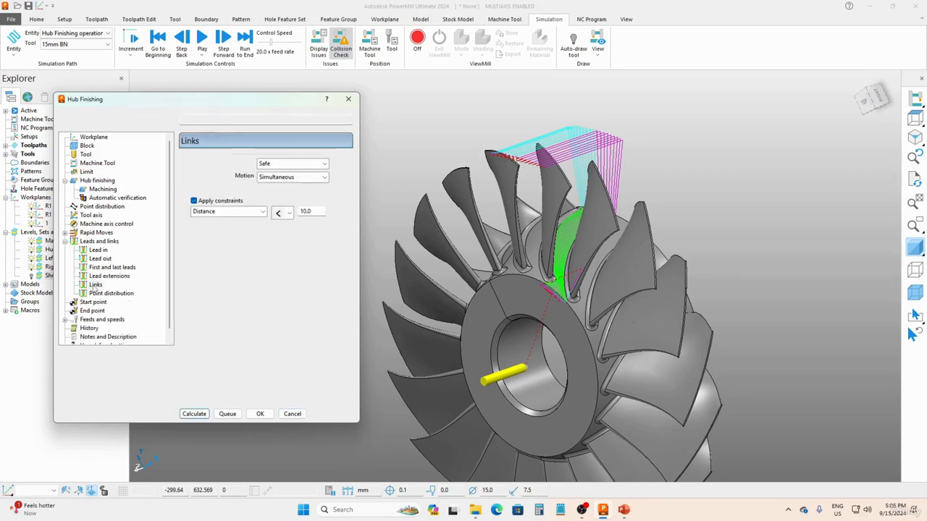
pyautogui.click(275, 166)
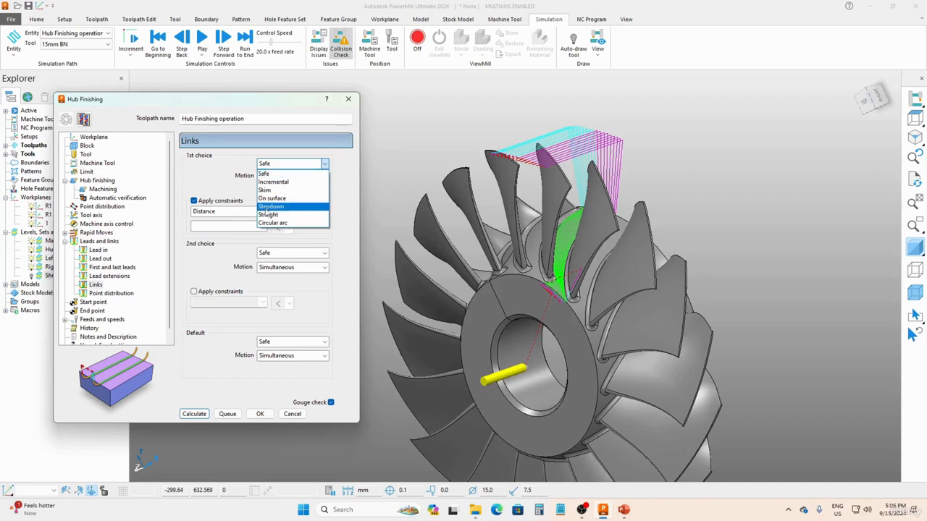
pyautogui.click(268, 215)
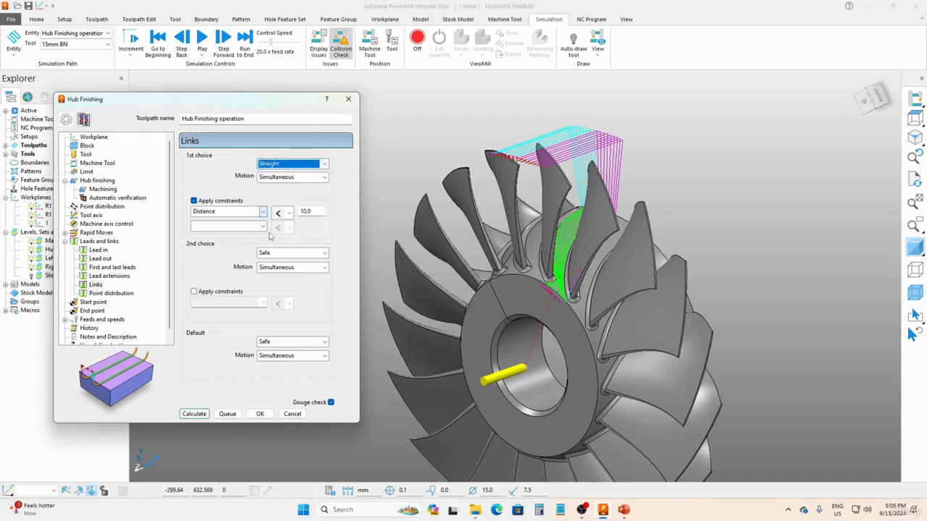
pyautogui.click(281, 255)
pyautogui.click(286, 305)
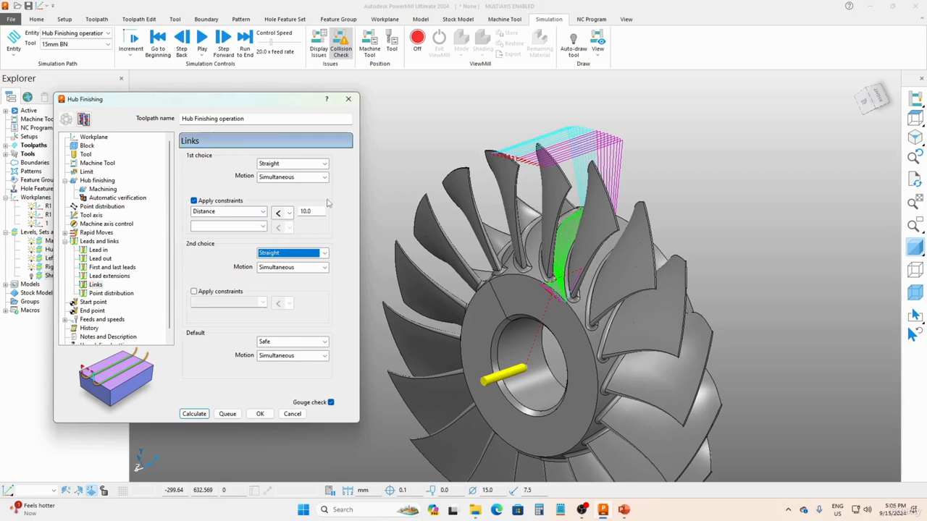
pyautogui.click(295, 342)
pyautogui.click(289, 346)
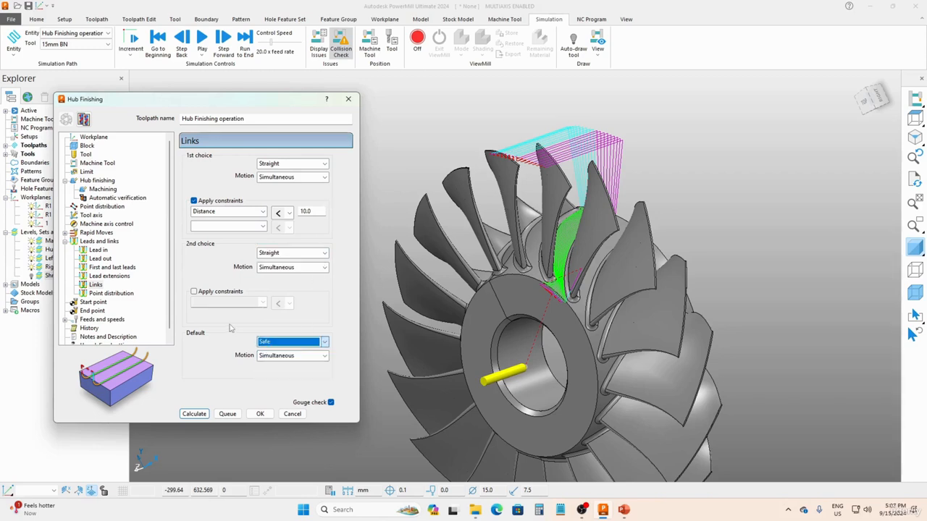
pyautogui.click(289, 343)
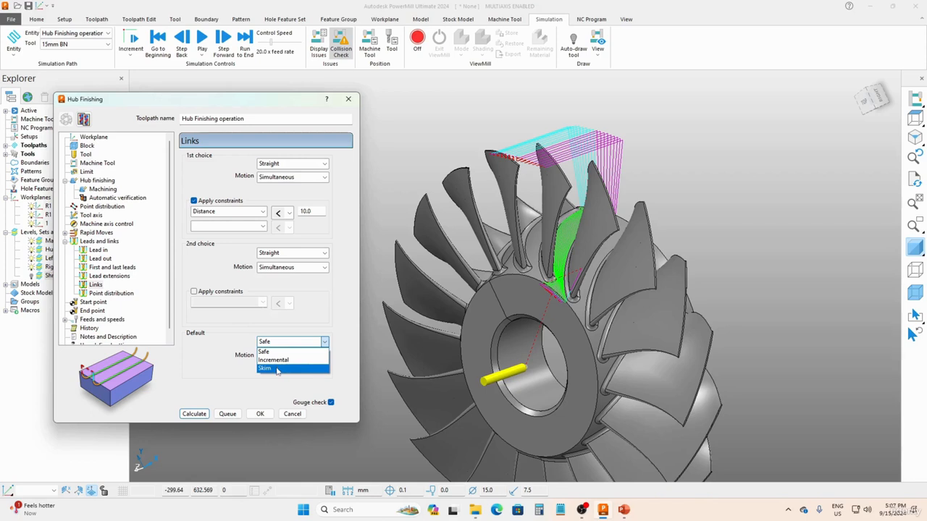
pyautogui.click(277, 369)
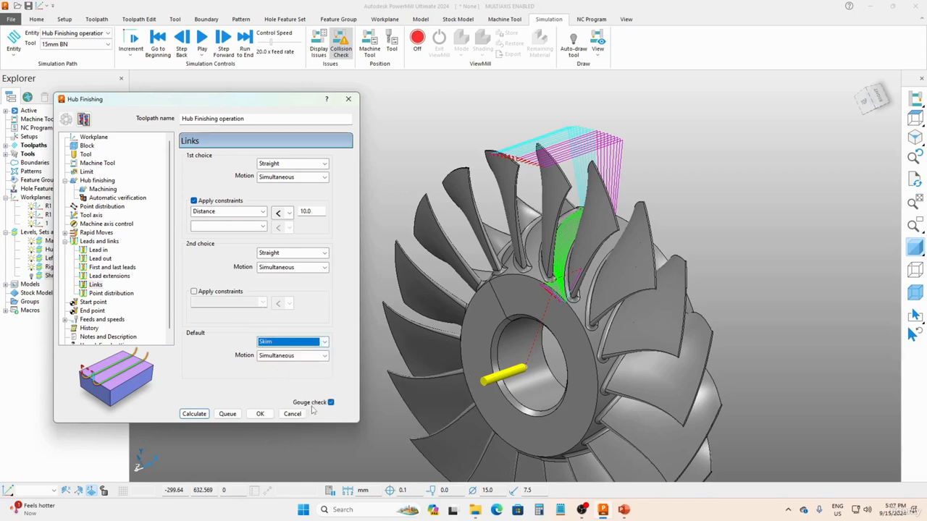
# - Recalculate the Hub Finishing toolpath with the changed links and examine its linking moves on the blisk
pyautogui.click(194, 414)
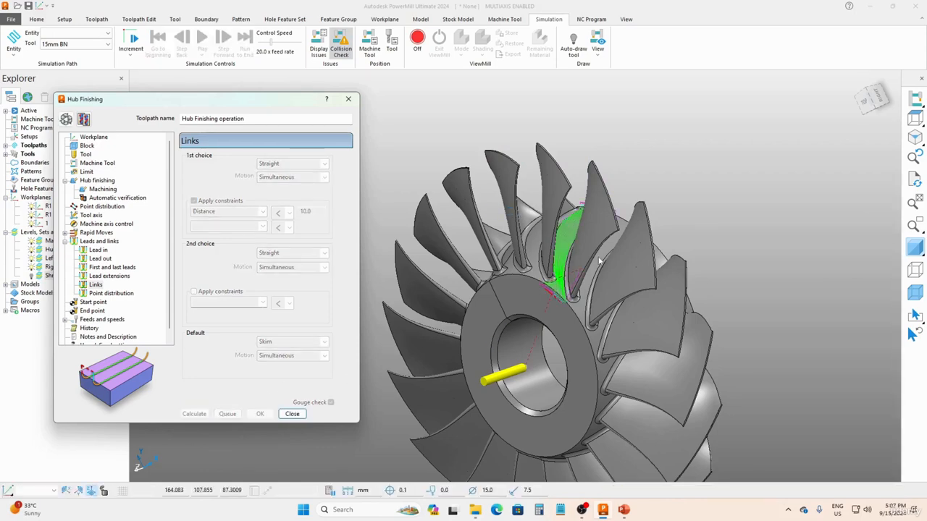
pyautogui.moveTo(600, 261); pyautogui.dragTo(520, 243, button='middle')
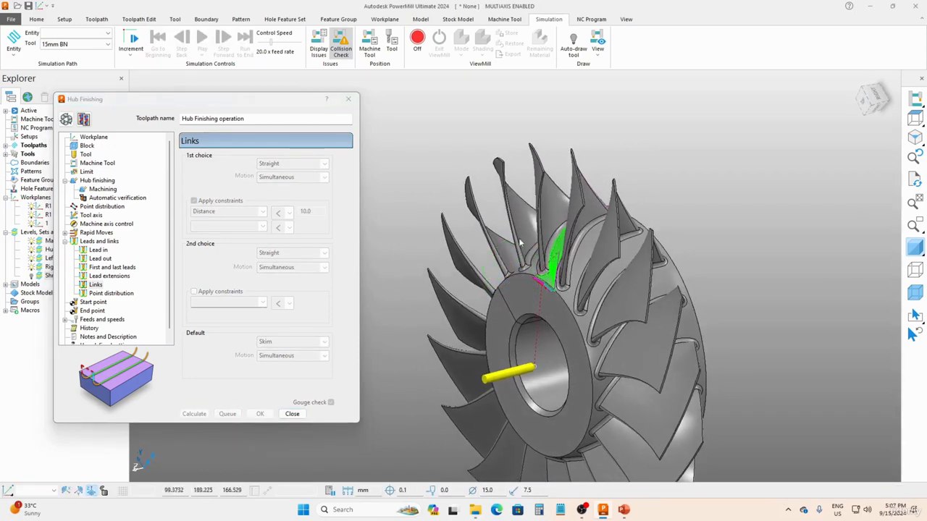
pyautogui.scroll(3, 538, 259)
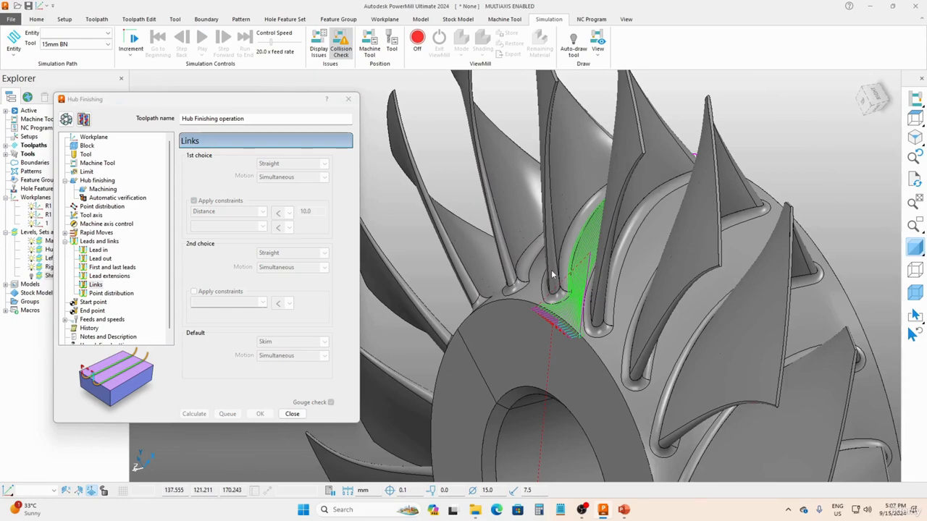
pyautogui.scroll(-3, 552, 274)
pyautogui.moveTo(551, 276); pyautogui.dragTo(615, 298, button='middle')
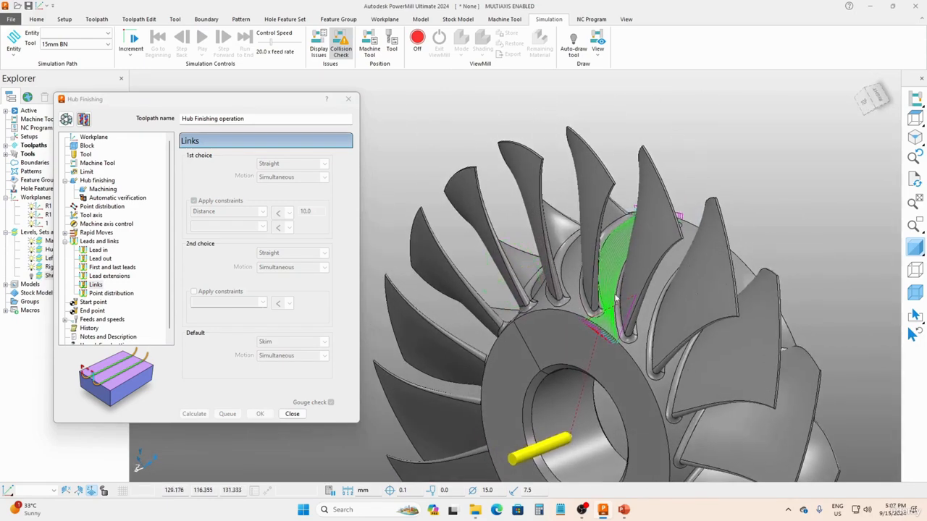
# - Simulate the recalculated Hub Finishing operation toolpath to its end
pyautogui.moveTo(157, 100); pyautogui.dragTo(100, 127)
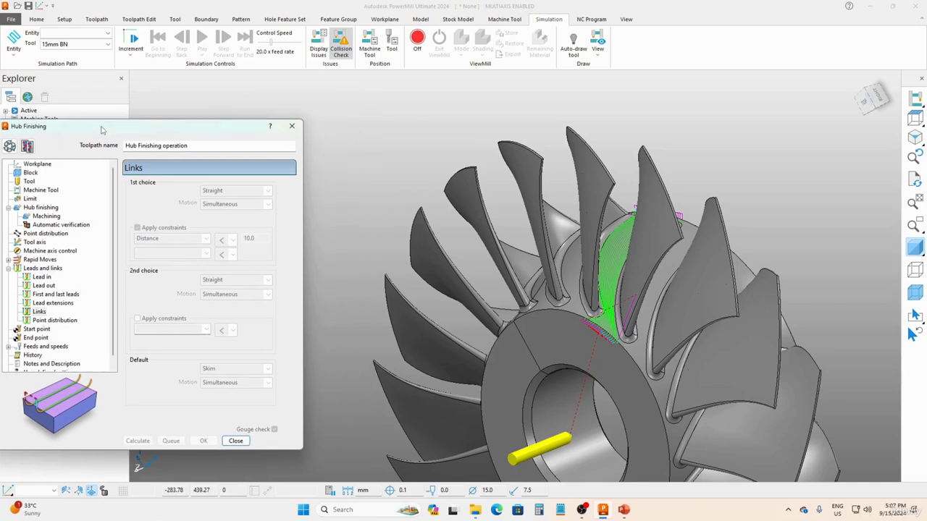
pyautogui.click(90, 45)
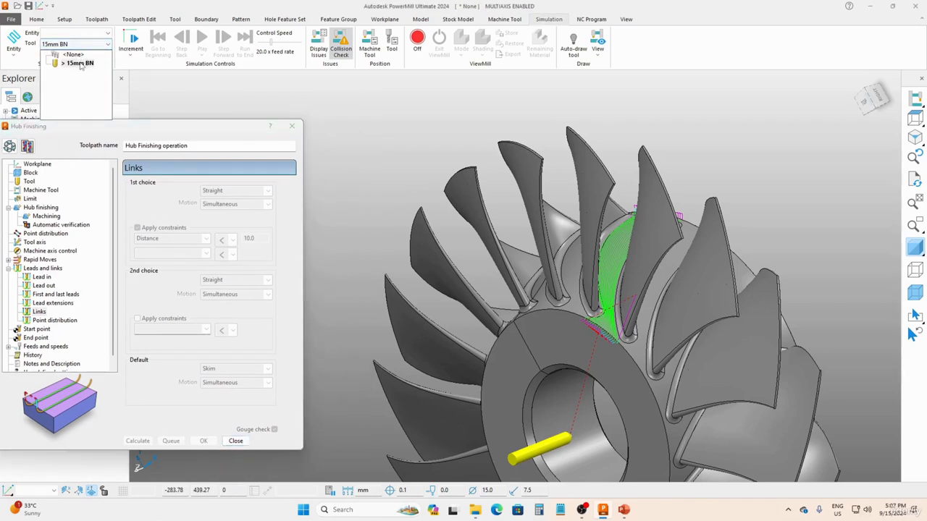
pyautogui.click(83, 40)
pyautogui.click(83, 35)
pyautogui.click(80, 70)
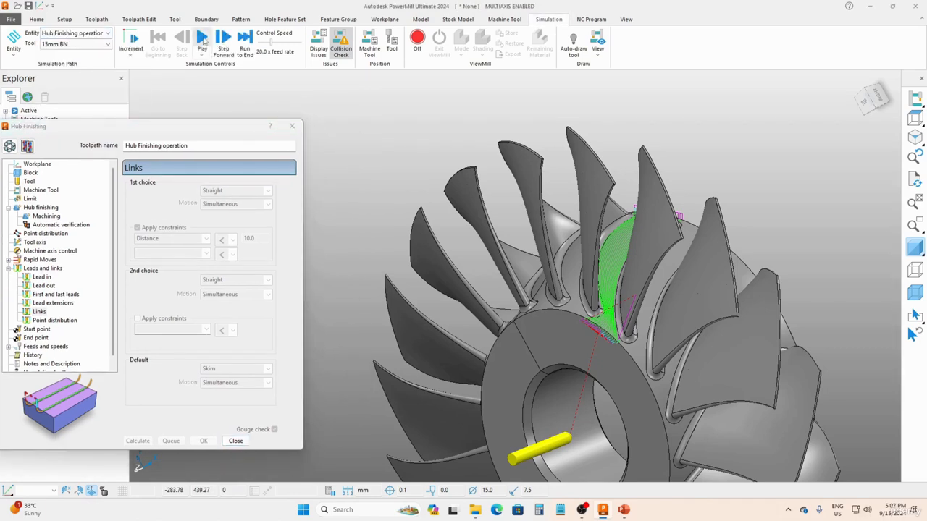
pyautogui.click(202, 40)
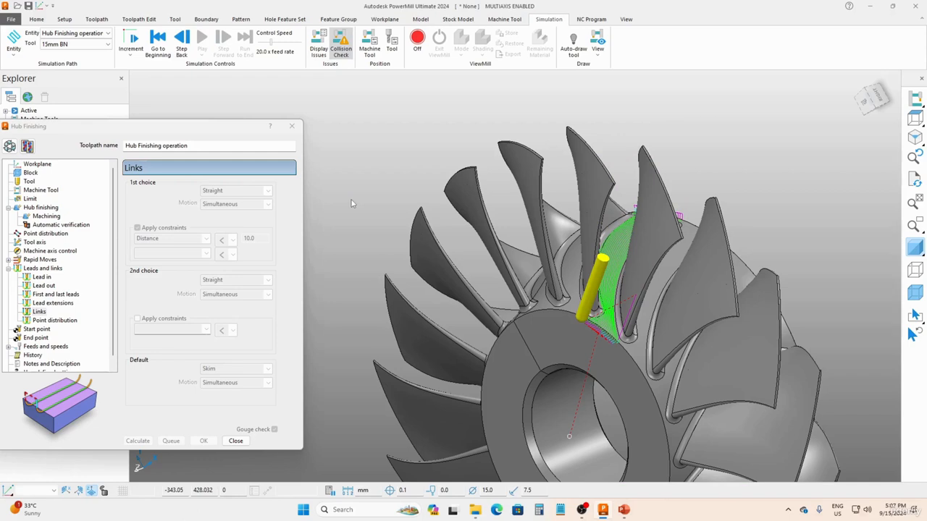
pyautogui.moveTo(237, 129); pyautogui.dragTo(312, 97)
pyautogui.scroll(-5, 599, 310)
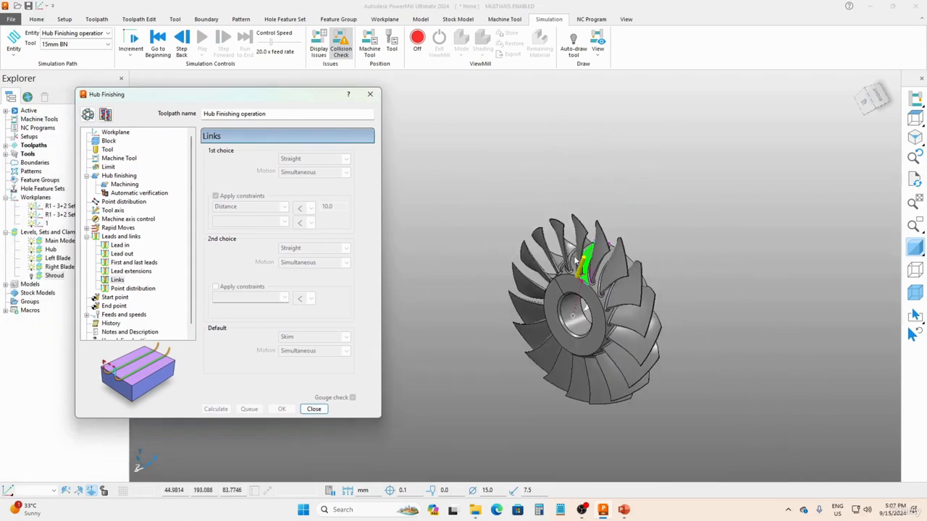
# - Make the Hub Finishing toolpath editable, set it to machine All blades, and recalculate it
pyautogui.moveTo(600, 310); pyautogui.dragTo(620, 270, button='middle')
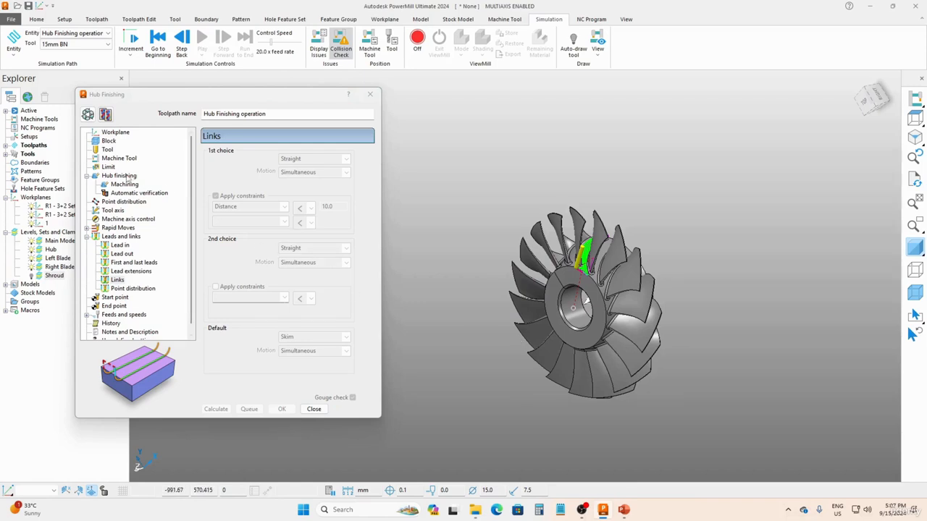
pyautogui.click(120, 176)
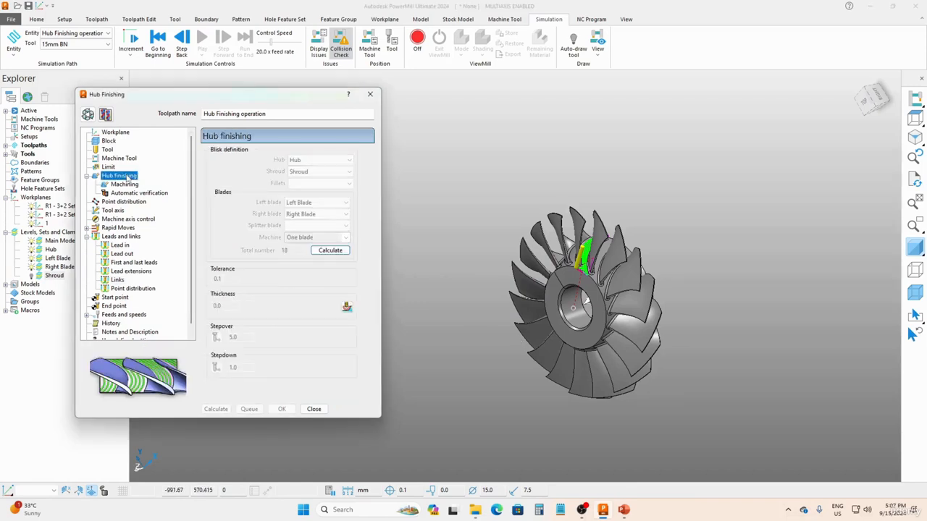
pyautogui.click(87, 115)
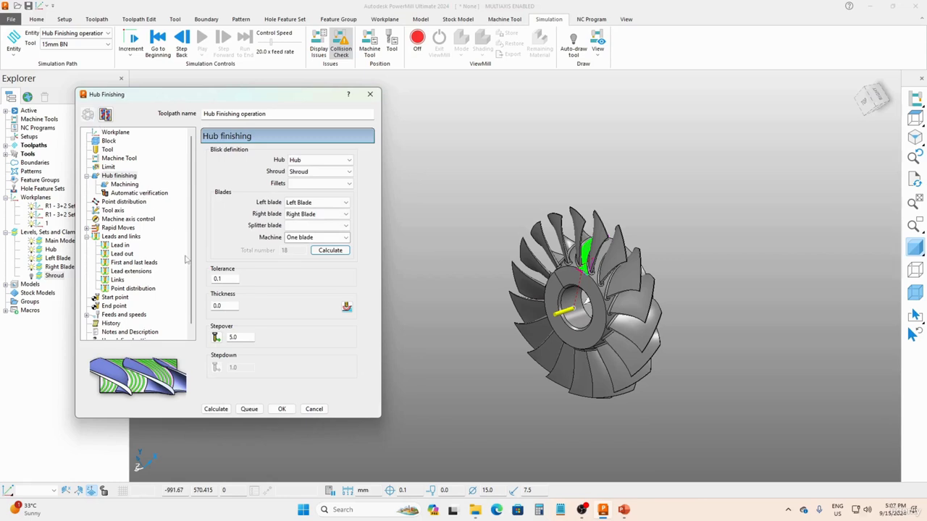
pyautogui.click(317, 238)
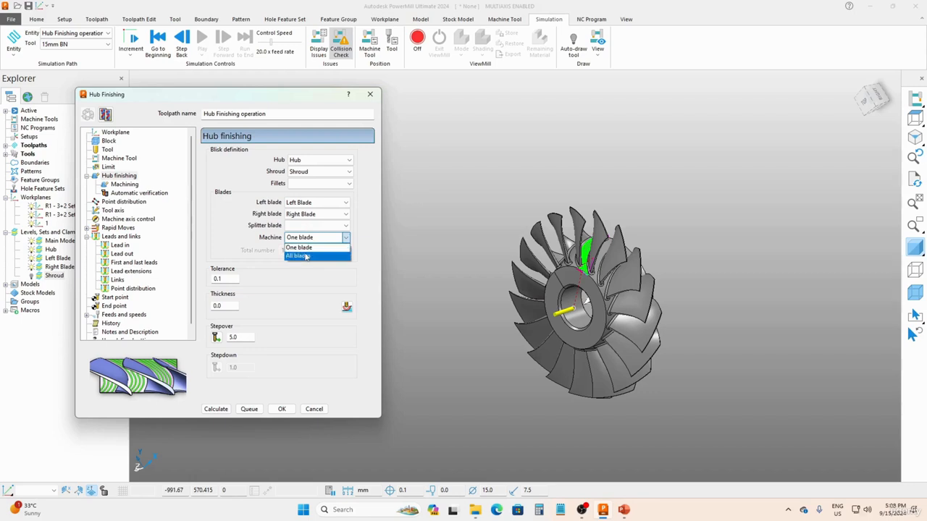
pyautogui.click(306, 257)
pyautogui.moveTo(295, 251); pyautogui.dragTo(252, 250)
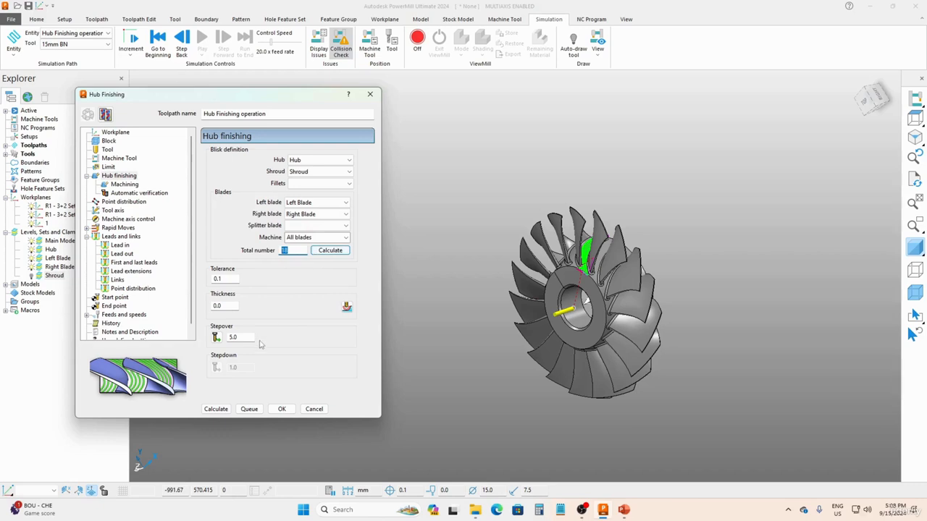
pyautogui.click(225, 410)
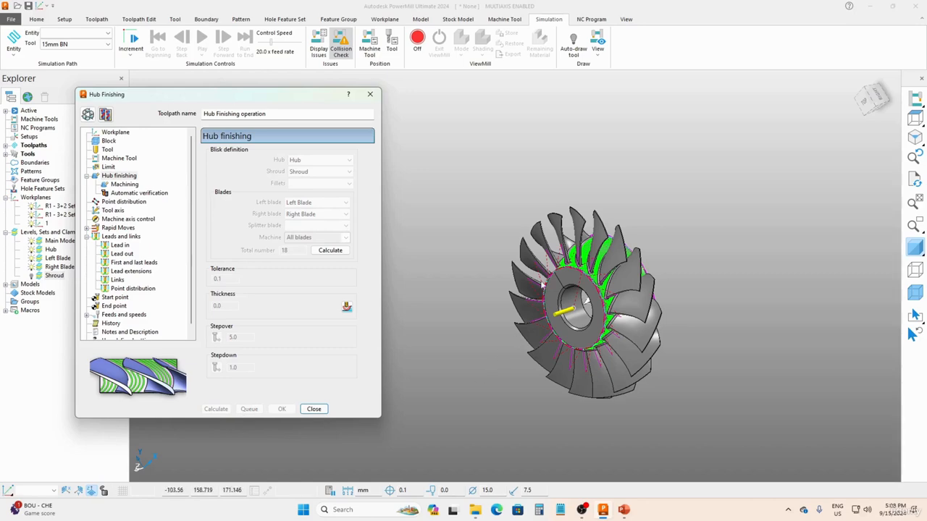
pyautogui.moveTo(542, 285); pyautogui.dragTo(410, 288, button='middle')
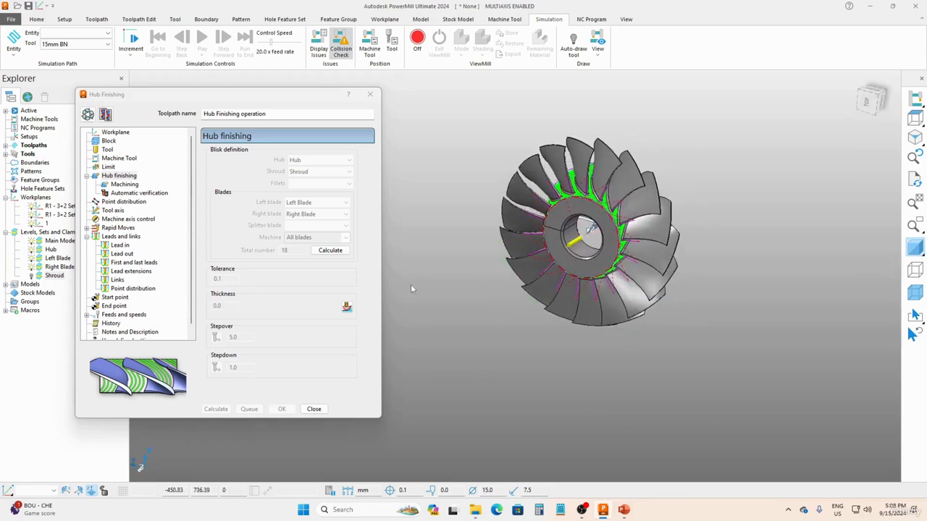
# - Set the toolpath's spindle speed to 25000 rpm, cutting feed to 2000 and plunging feed to 200 mm/min, and recalculate it
pyautogui.click(72, 33)
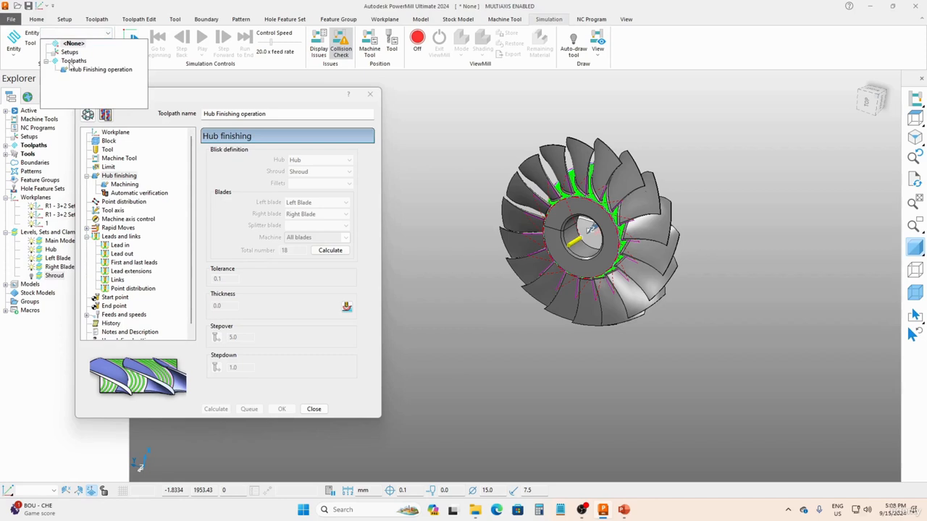
pyautogui.click(70, 67)
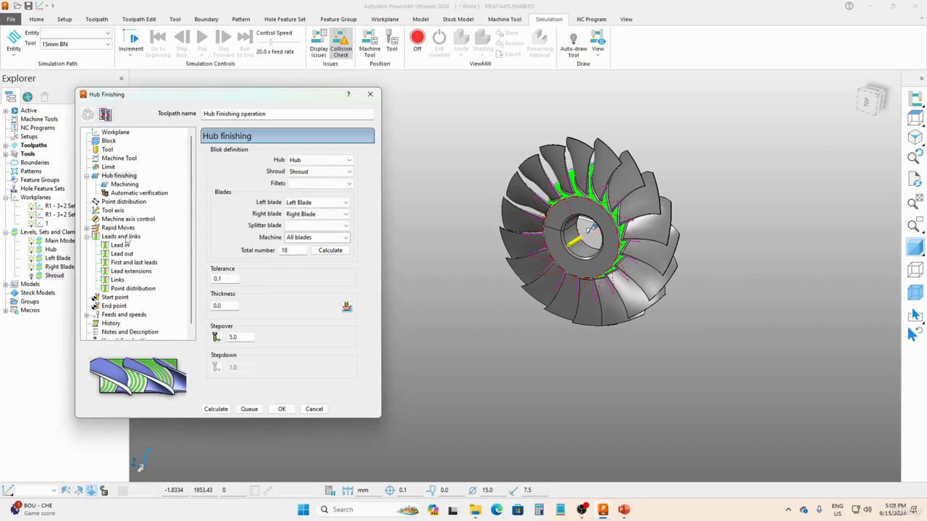
pyautogui.click(123, 315)
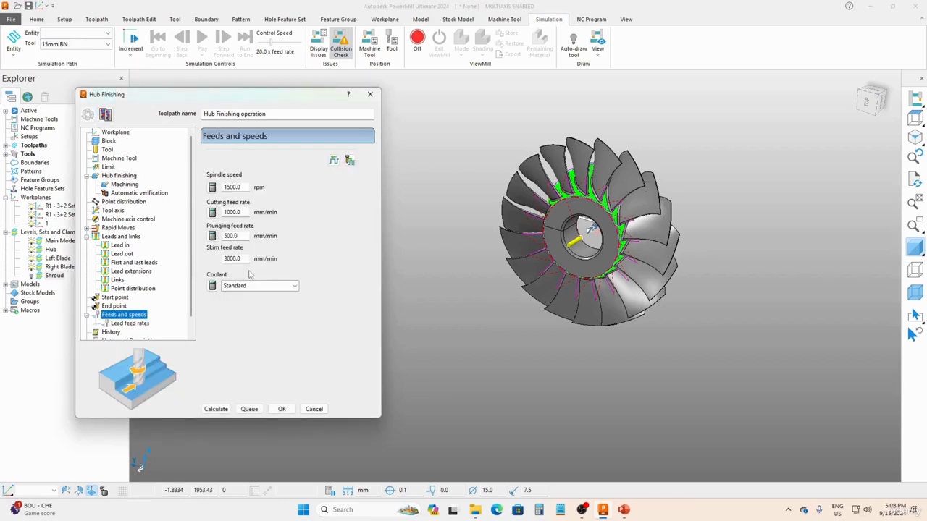
pyautogui.moveTo(239, 94); pyautogui.dragTo(286, 104)
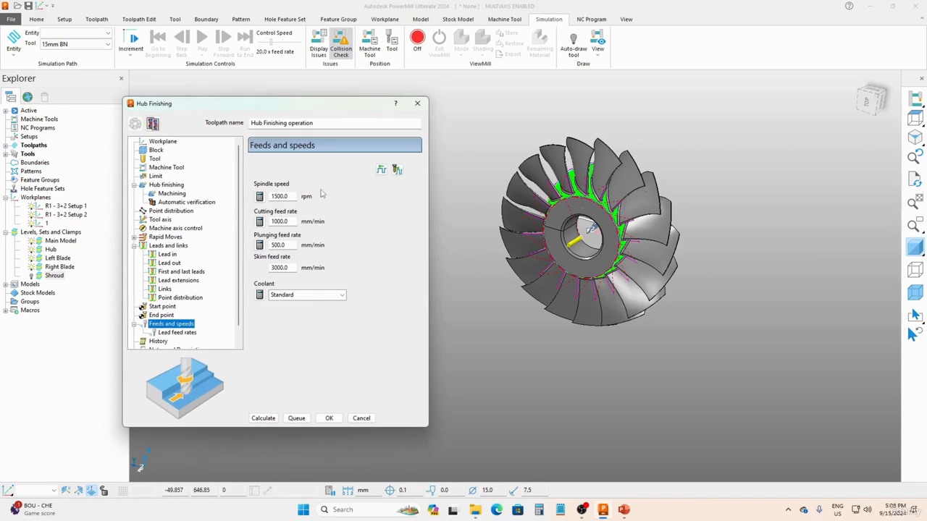
pyautogui.moveTo(294, 197); pyautogui.dragTo(244, 203)
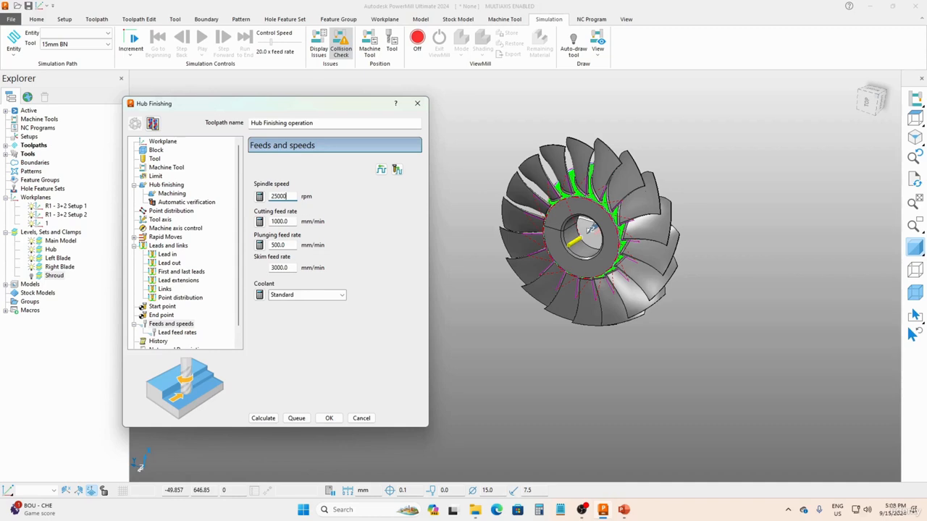
pyautogui.moveTo(294, 223); pyautogui.dragTo(244, 228)
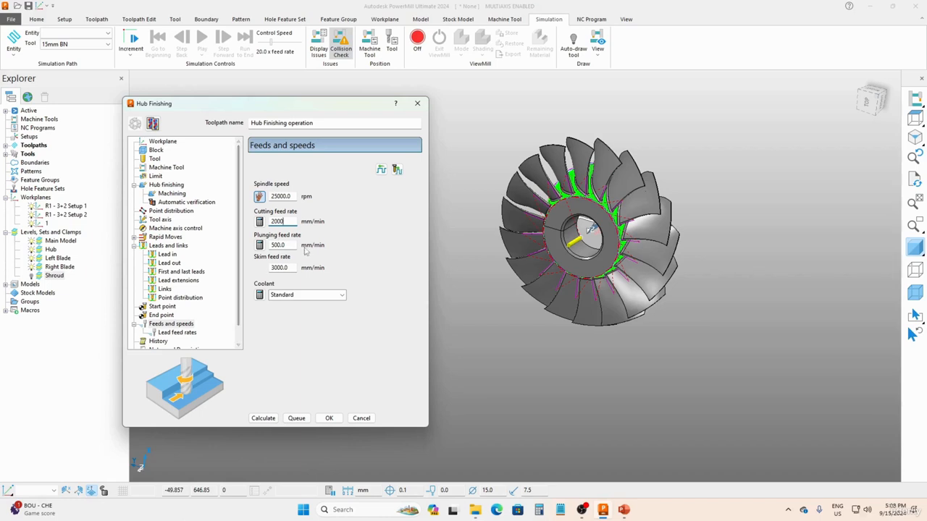
pyautogui.press('Tab')
pyautogui.click(264, 418)
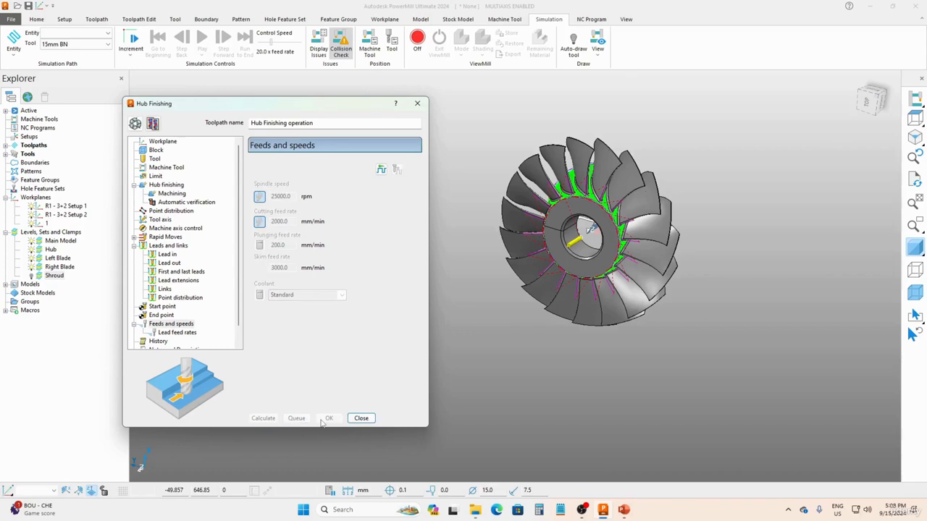
pyautogui.click(355, 419)
# - Start simulating the Hub Finishing operation toolpath and raise the control speed to 32.0 x feed rate
pyautogui.moveTo(492, 297); pyautogui.dragTo(299, 201, button='middle')
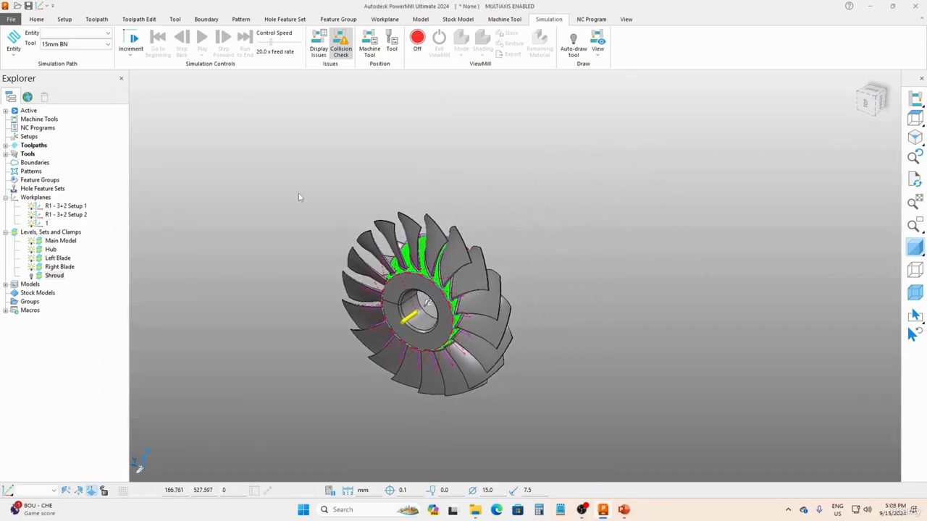
pyautogui.click(80, 34)
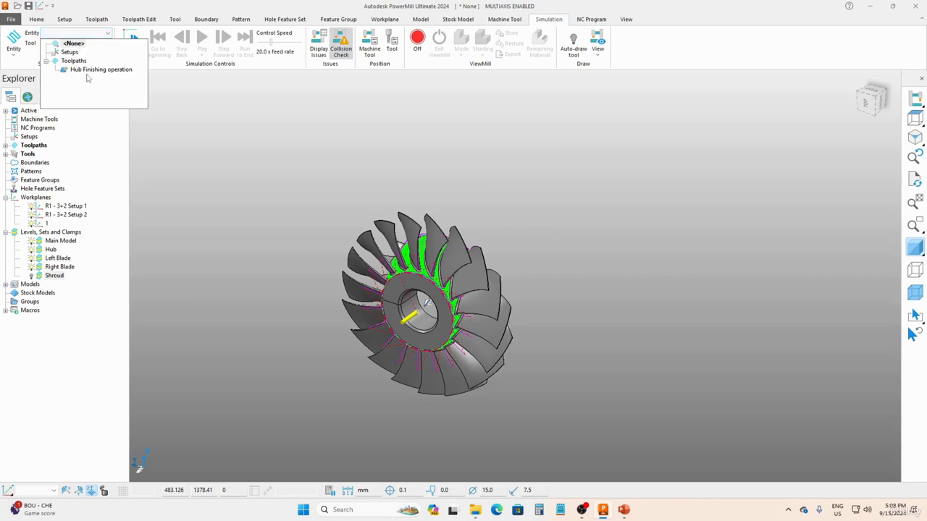
pyautogui.click(90, 70)
pyautogui.click(202, 42)
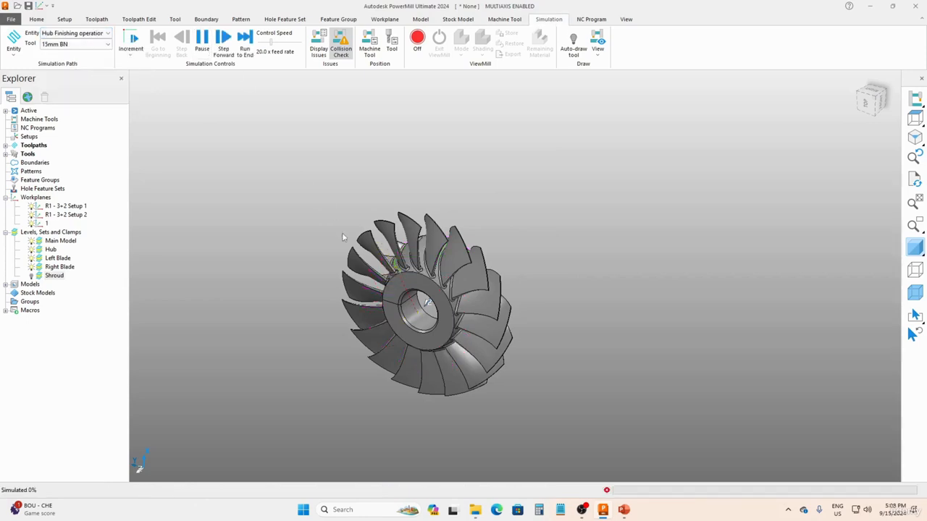
pyautogui.moveTo(403, 249); pyautogui.dragTo(476, 250, button='middle')
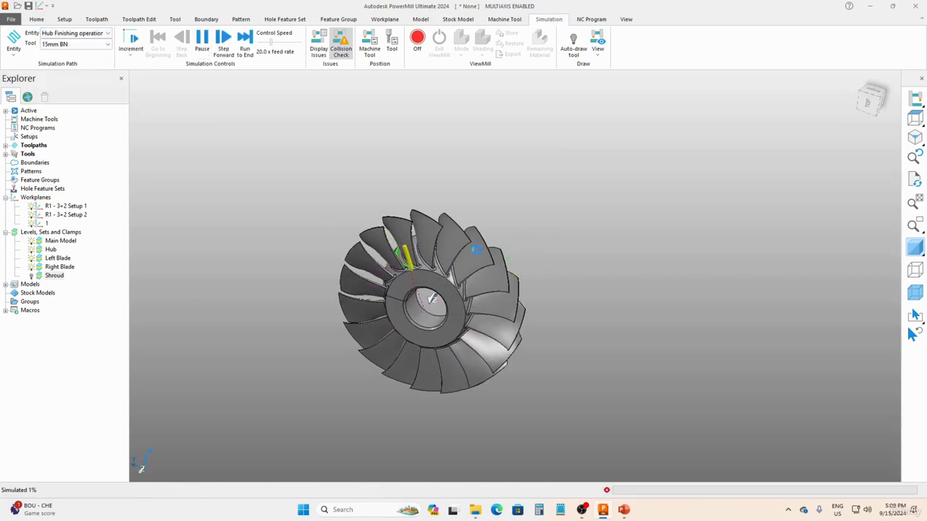
pyautogui.moveTo(277, 40); pyautogui.dragTo(280, 46)
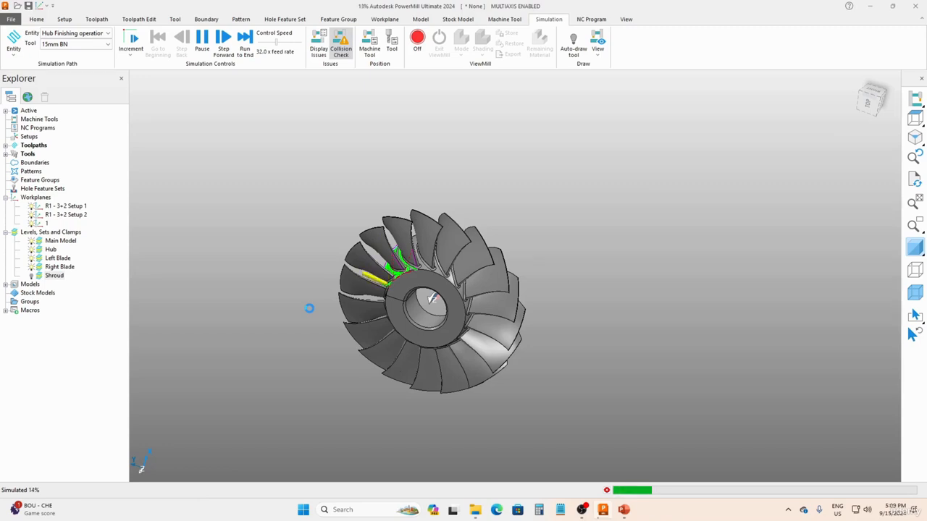
# - Examine the tool's cutting and linking moves from blade to blade as the simulation runs
pyautogui.moveTo(407, 289); pyautogui.dragTo(260, 305, button='middle')
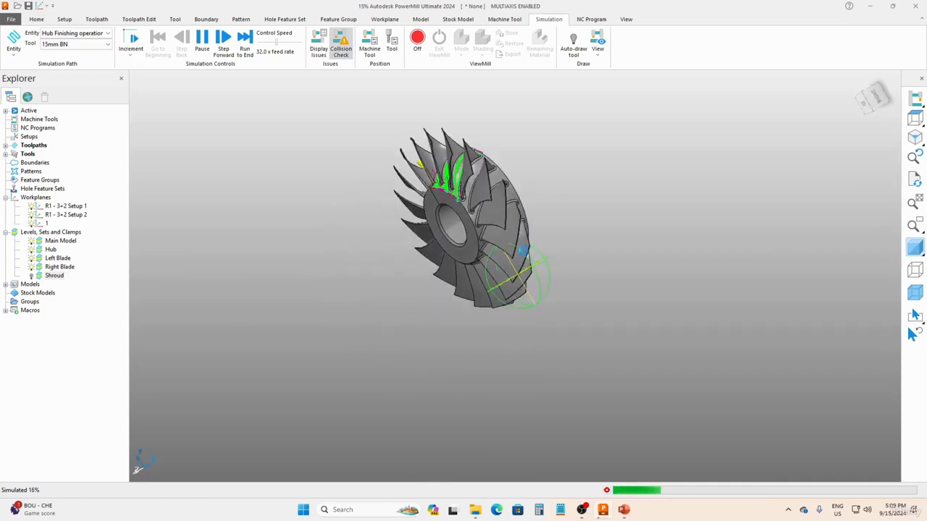
pyautogui.moveTo(520, 250); pyautogui.dragTo(447, 170, button='middle')
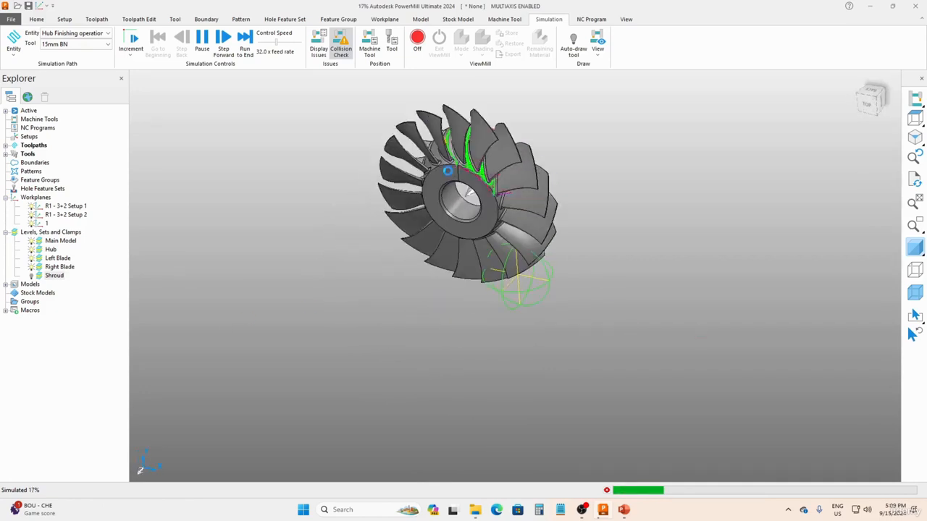
pyautogui.scroll(4, 449, 165)
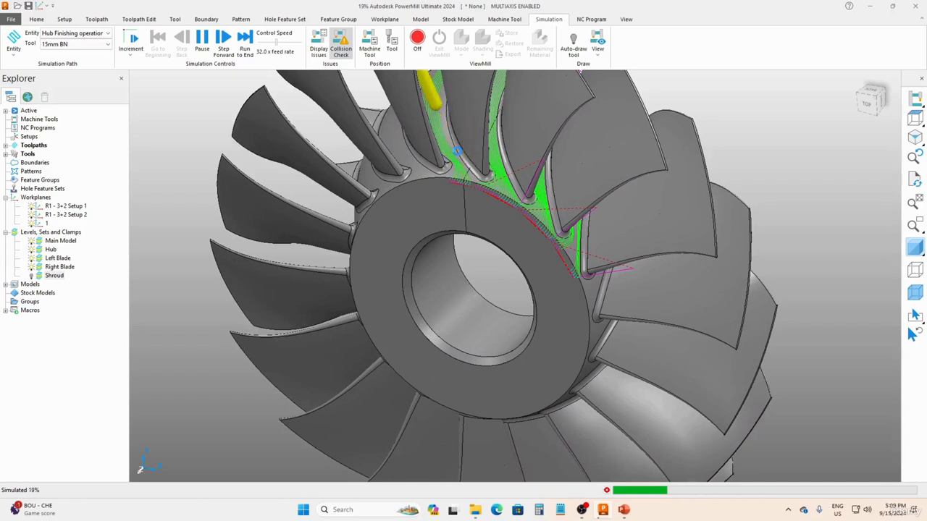
pyautogui.scroll(-5, 457, 150)
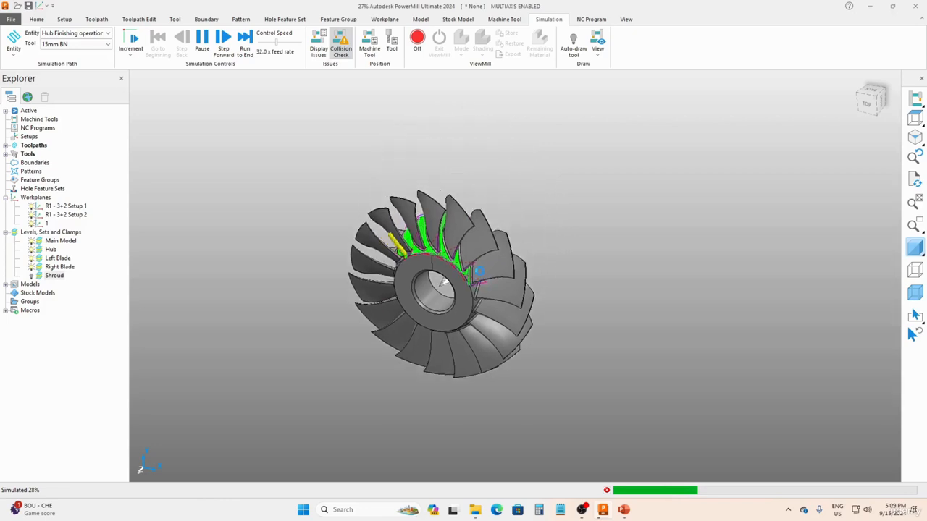
pyautogui.moveTo(417, 176); pyautogui.dragTo(449, 227, button='middle')
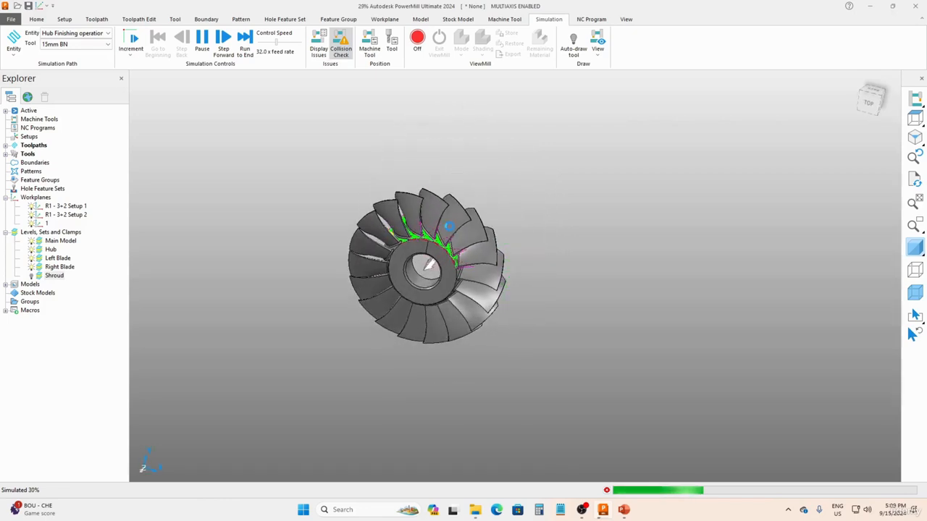
pyautogui.scroll(5, 427, 267)
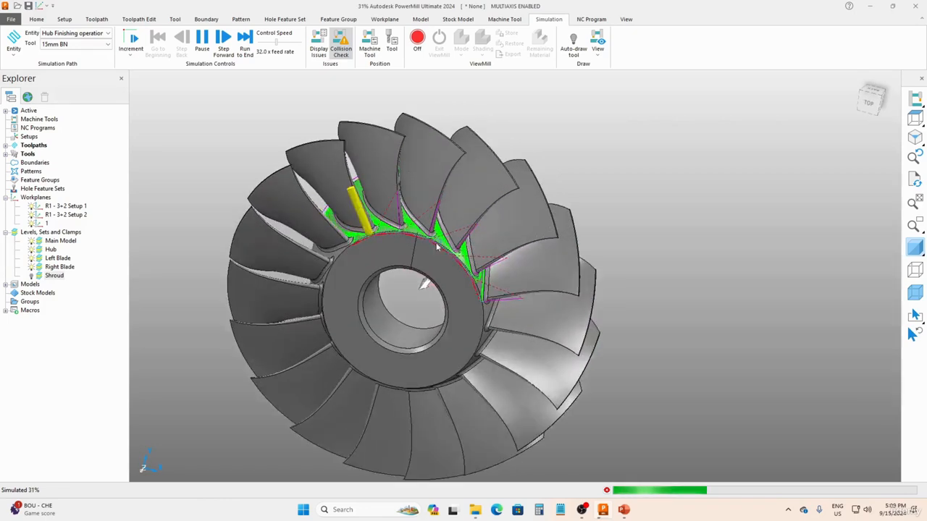
pyautogui.moveTo(434, 275); pyautogui.dragTo(463, 289, button='middle')
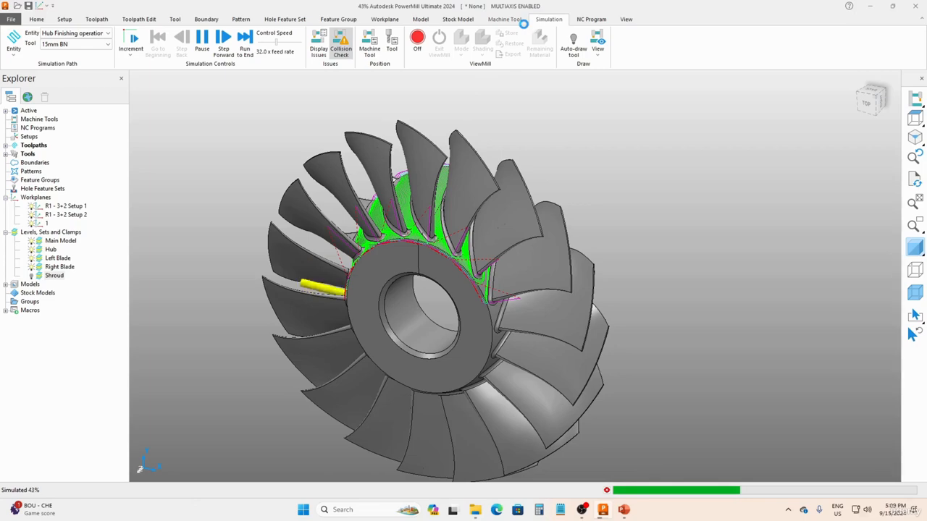
# - Switch the simulation to Tool view and continue it at 48.0 x feed rate
pyautogui.click(597, 47)
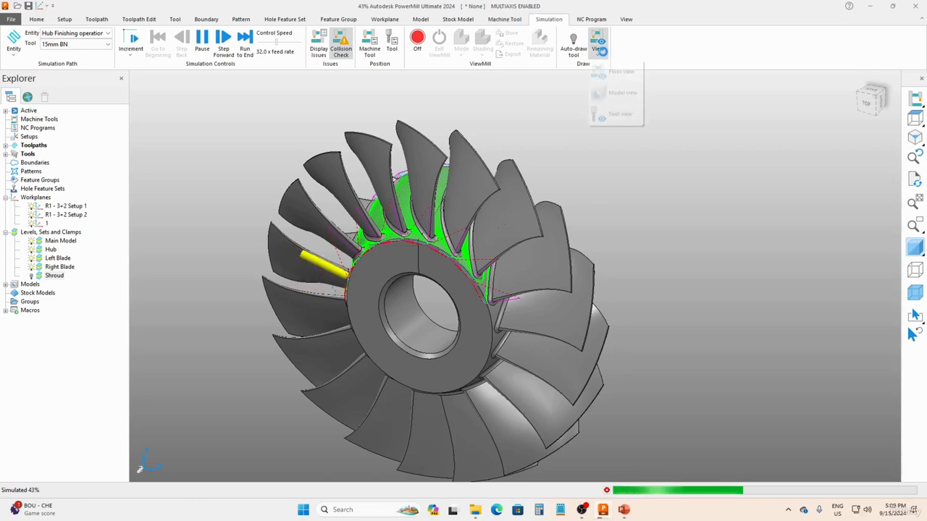
pyautogui.click(613, 114)
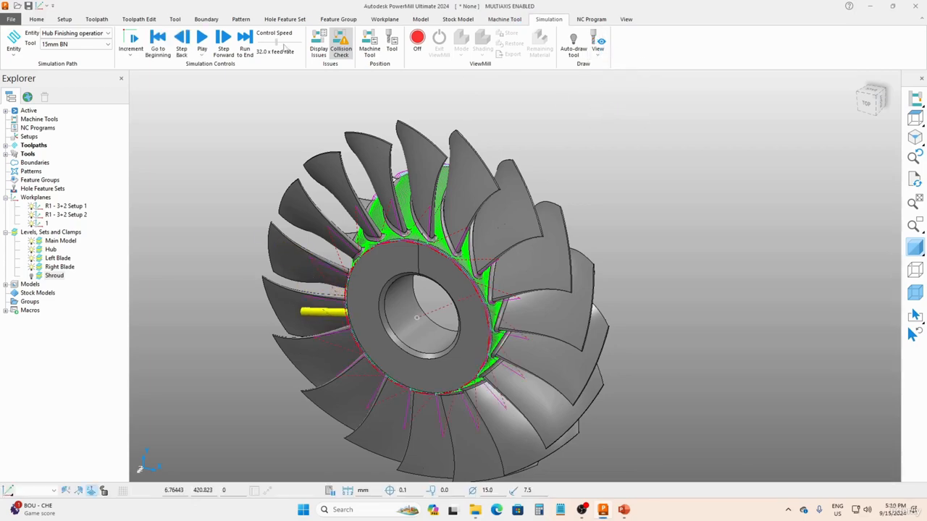
pyautogui.click(202, 40)
pyautogui.scroll(-5, 377, 203)
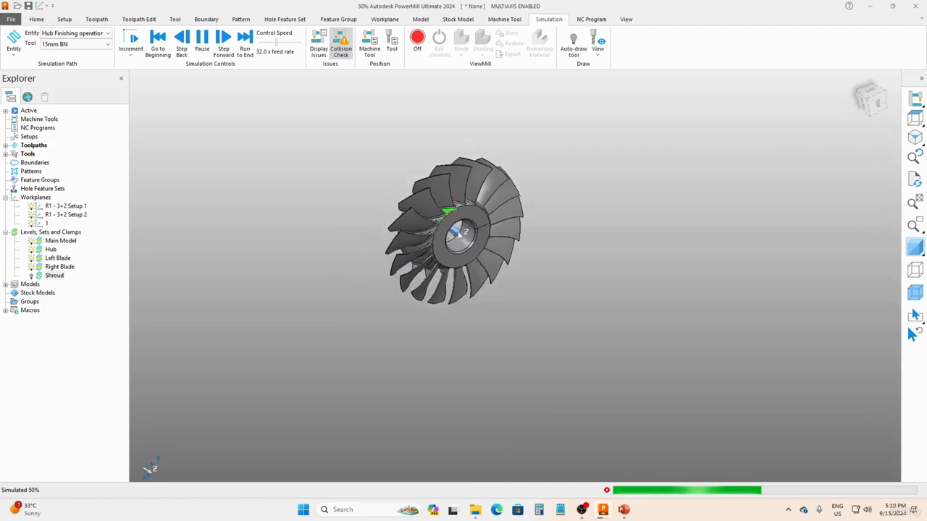
pyautogui.scroll(2, 446, 238)
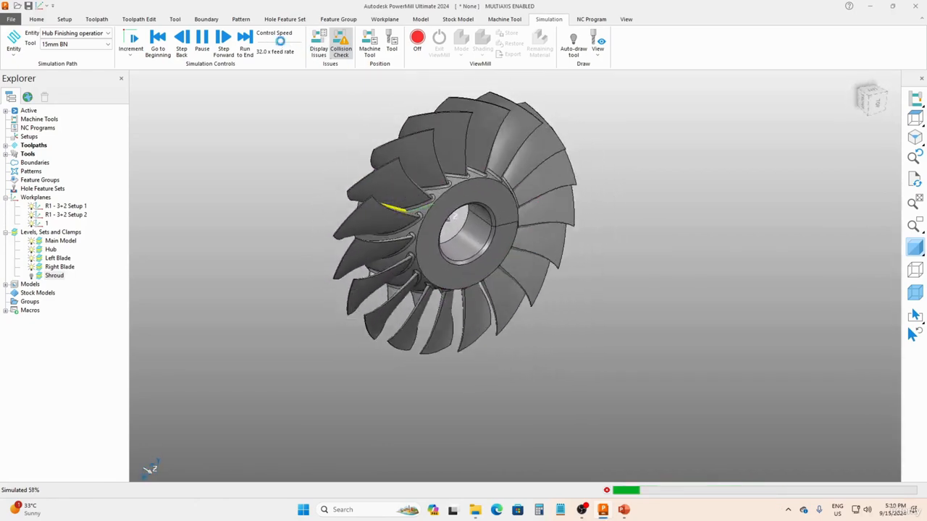
pyautogui.moveTo(288, 45); pyautogui.dragTo(292, 45)
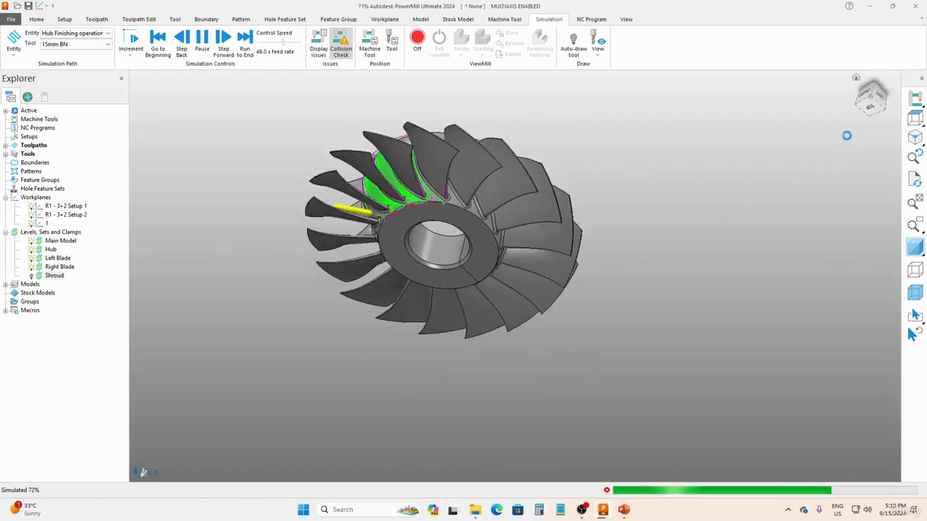
# - Switch the simulation to Model view and resume it to watch the tool move around the blisk
pyautogui.click(601, 55)
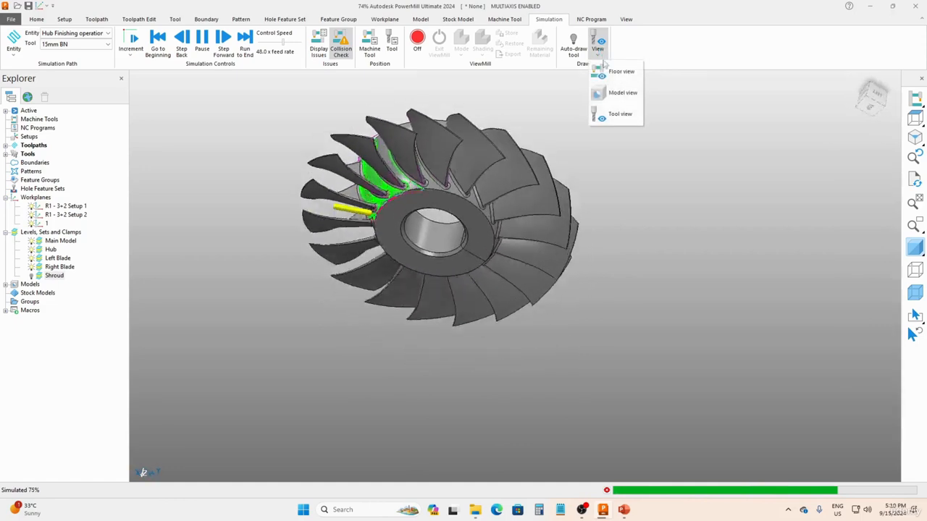
pyautogui.click(615, 93)
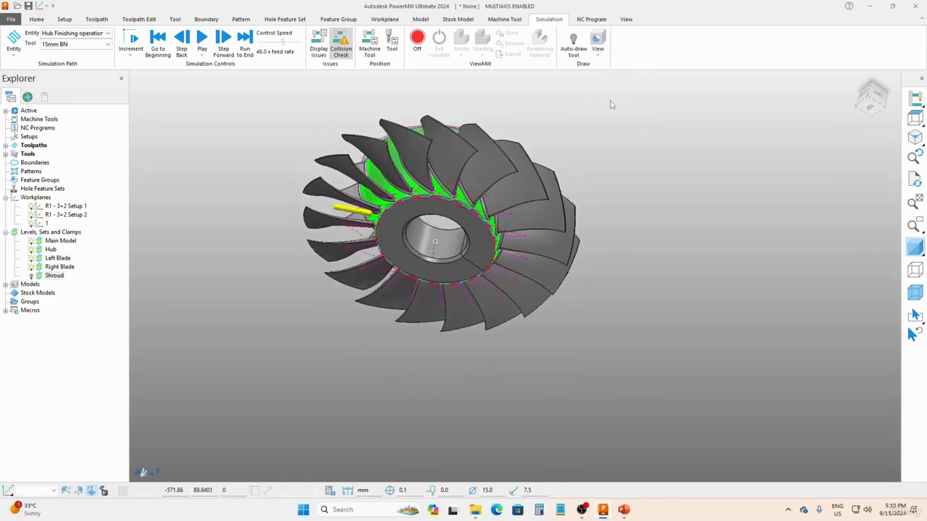
pyautogui.click(206, 40)
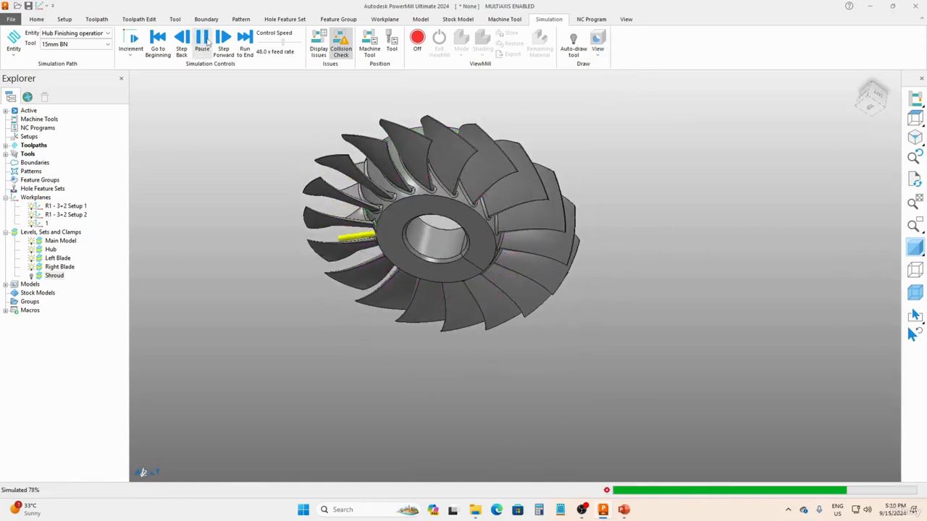
pyautogui.moveTo(381, 215); pyautogui.dragTo(697, 209, button='middle')
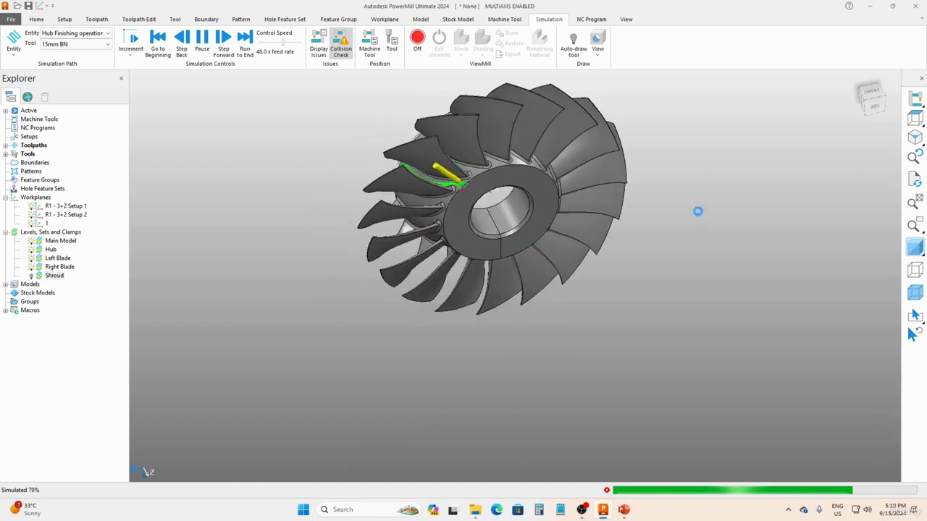
# - Follow the simulation to its end and examine the Hub Finishing toolpath between all blades from several sides of the blisk
pyautogui.moveTo(435, 229); pyautogui.dragTo(476, 196, button='middle')
pyautogui.scroll(-2, 480, 175)
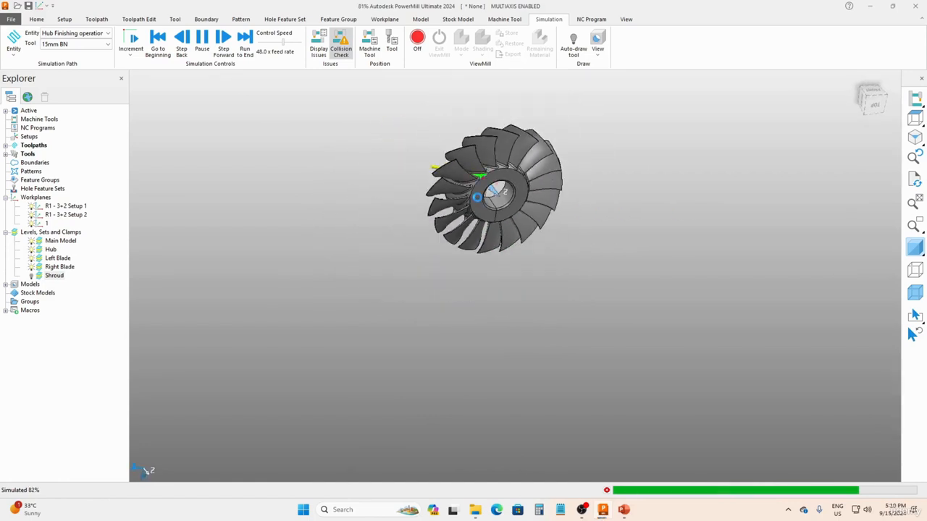
pyautogui.scroll(3, 506, 151)
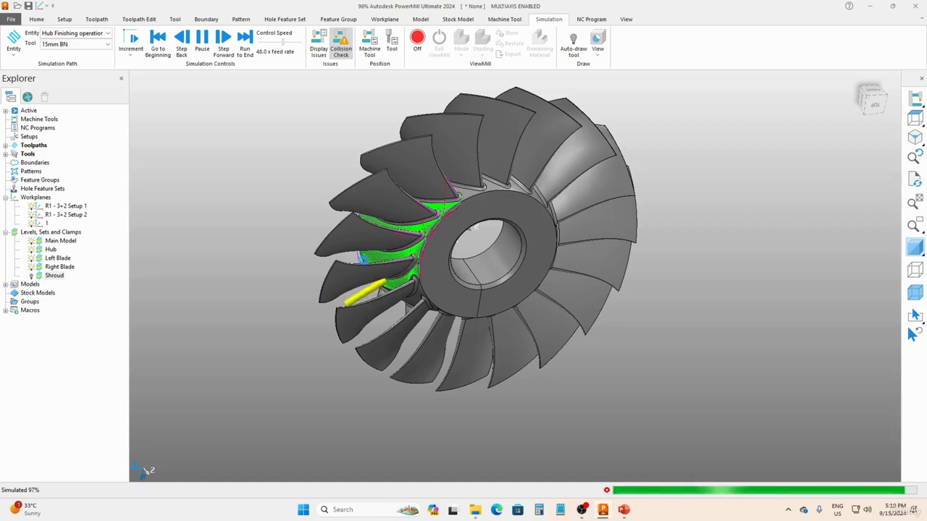
pyautogui.moveTo(363, 258); pyautogui.dragTo(367, 285, button='middle')
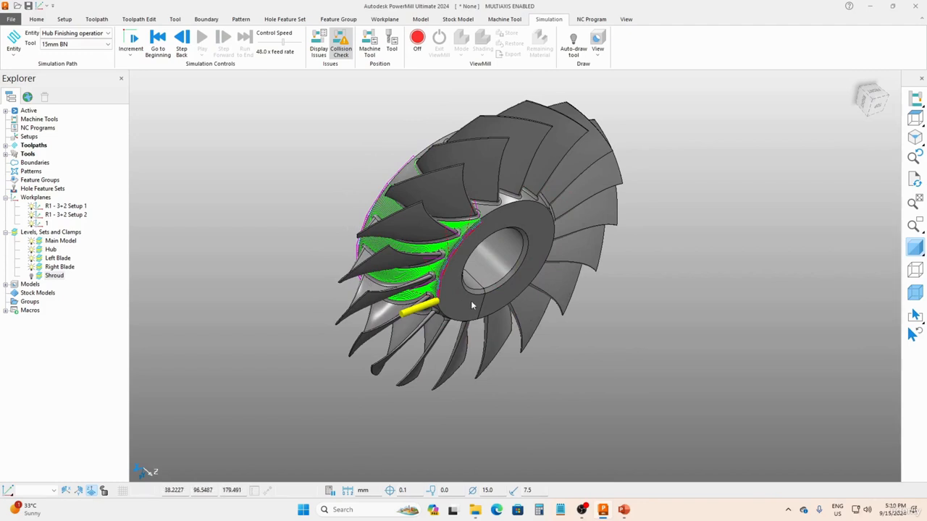
pyautogui.moveTo(410, 328); pyautogui.dragTo(451, 258, button='middle')
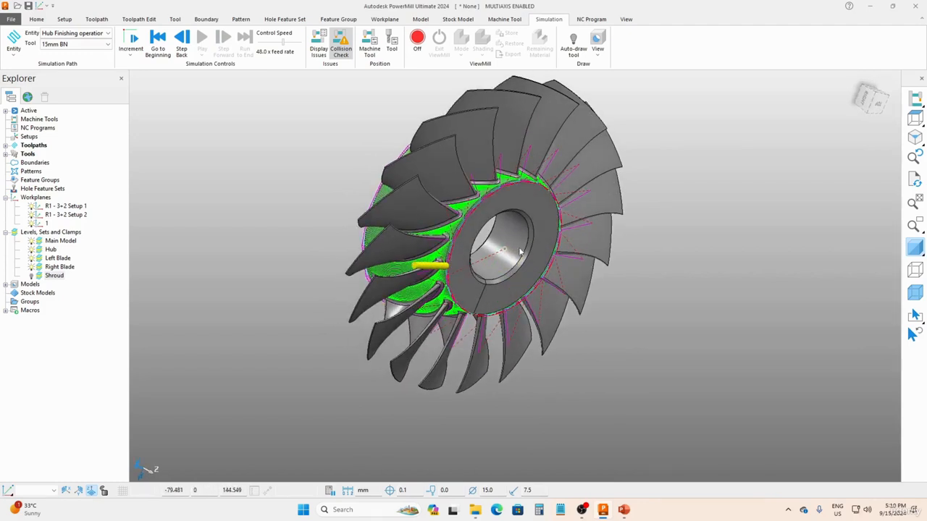
pyautogui.moveTo(520, 252); pyautogui.dragTo(499, 242, button='middle')
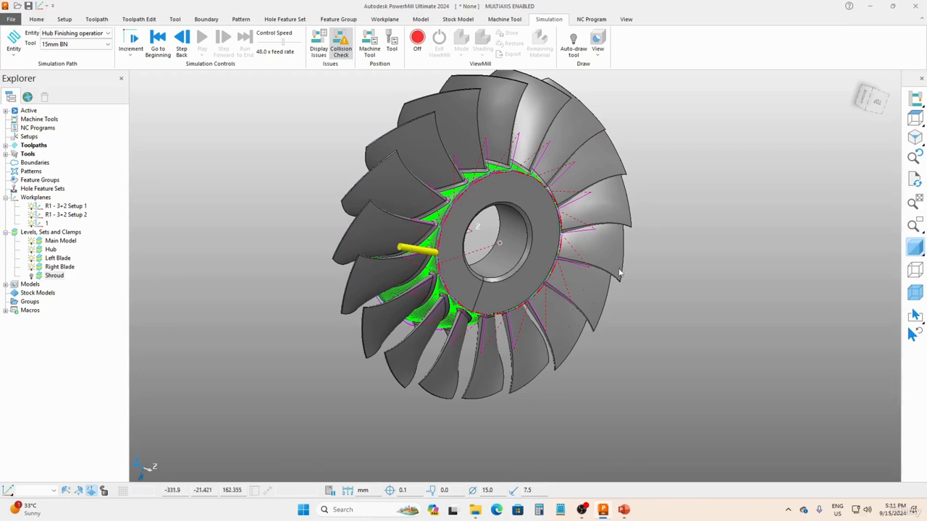
pyautogui.moveTo(619, 272); pyautogui.dragTo(272, 264, button='middle')
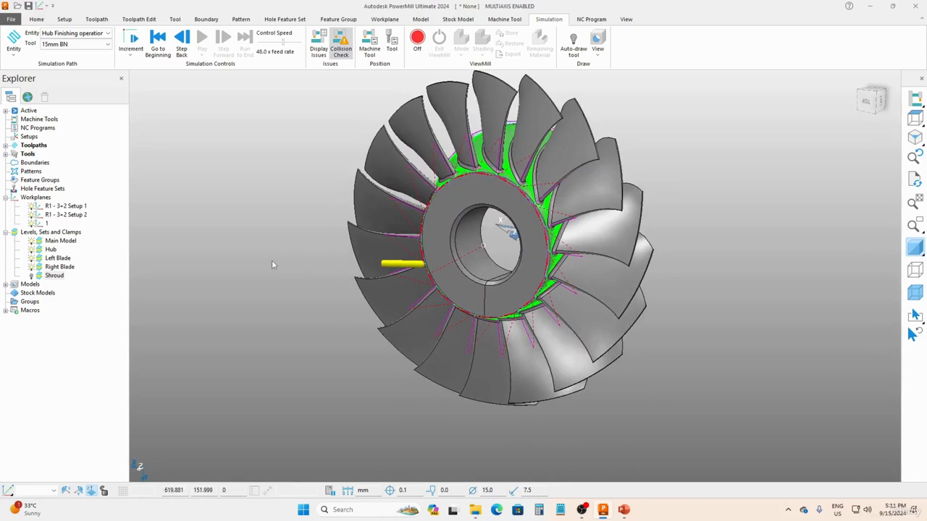